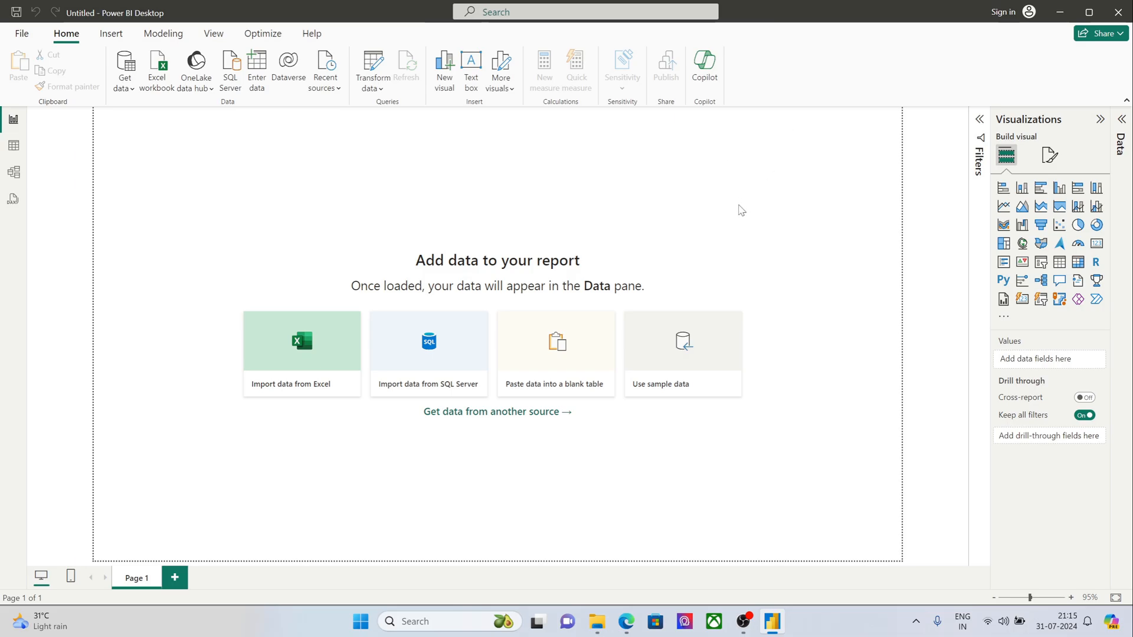
Step: Examine the blank report canvas at several zoom levels, then fit the page to the window
{"action": "scroll", "coordinate": [742, 212], "scroll_direction": "down", "scroll_amount": 4}
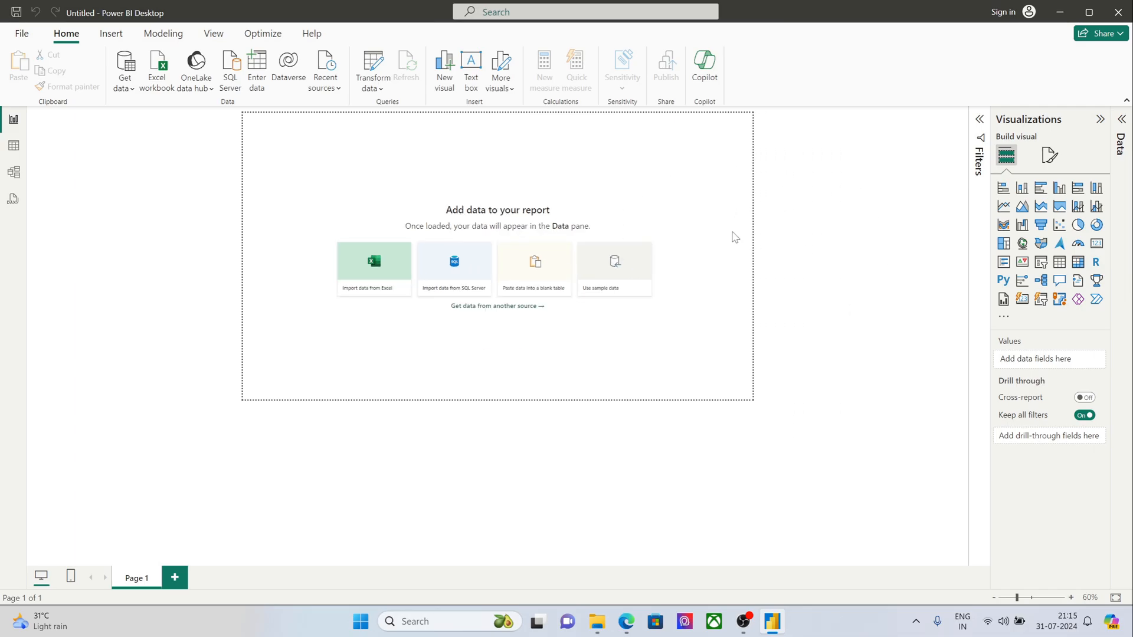
{"action": "scroll", "coordinate": [734, 237], "scroll_direction": "up", "scroll_amount": 3}
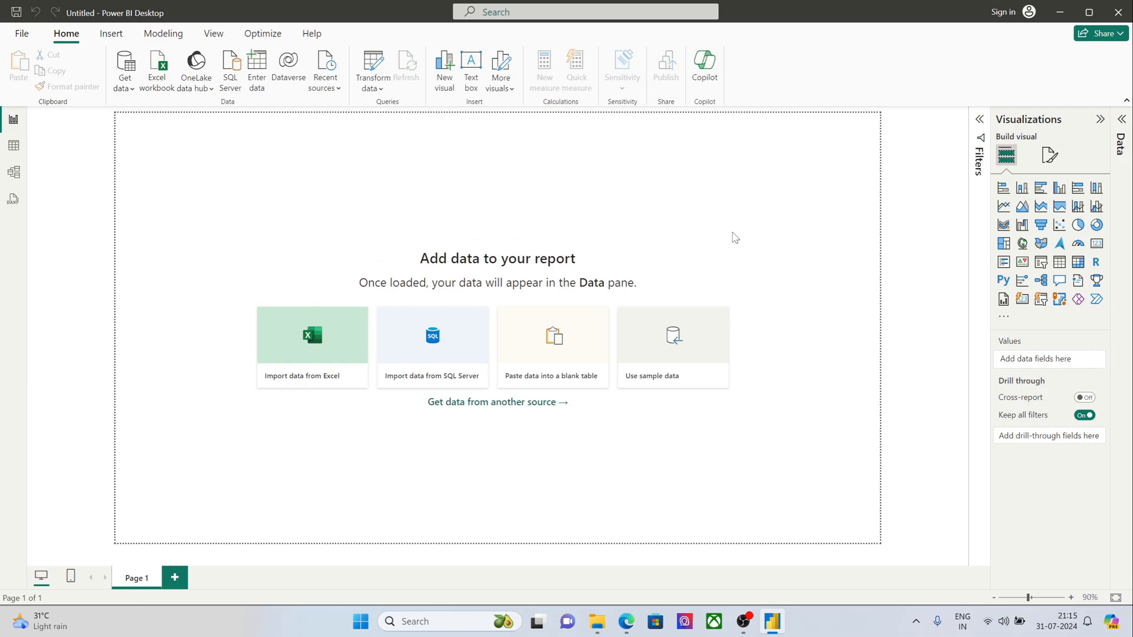
{"action": "scroll", "coordinate": [734, 237], "scroll_direction": "up", "scroll_amount": 3}
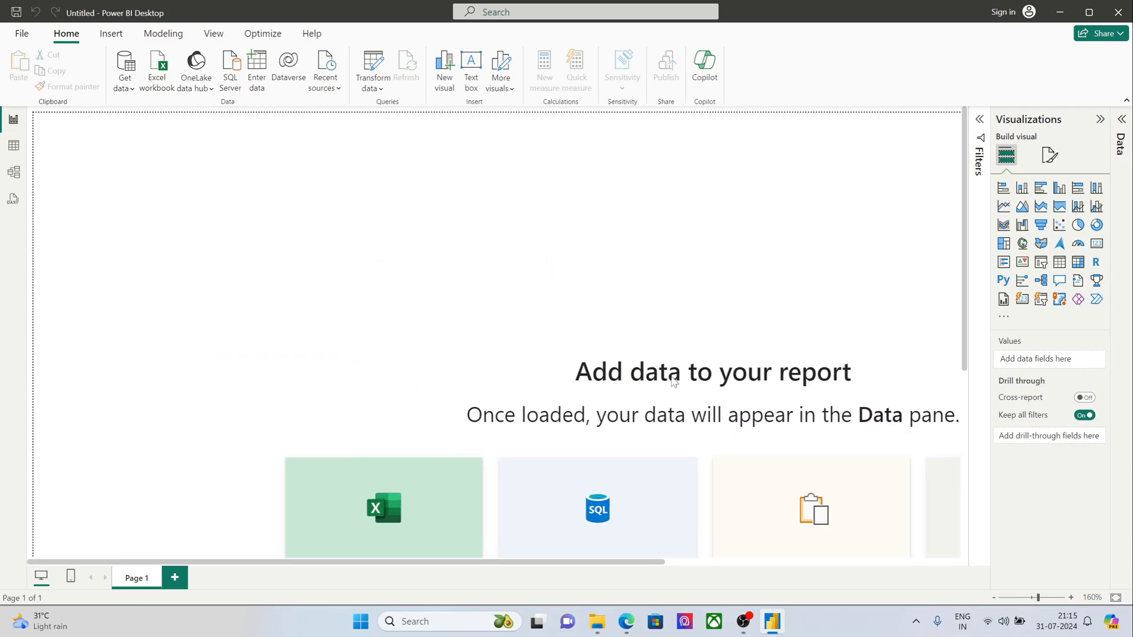
{"action": "scroll", "coordinate": [660, 366], "scroll_direction": "down", "scroll_amount": 5}
{"action": "scroll", "coordinate": [660, 366], "scroll_direction": "right", "scroll_amount": 4}
{"action": "scroll", "coordinate": [660, 366], "scroll_direction": "up", "scroll_amount": 5}
{"action": "scroll", "coordinate": [660, 366], "scroll_direction": "left", "scroll_amount": 1}
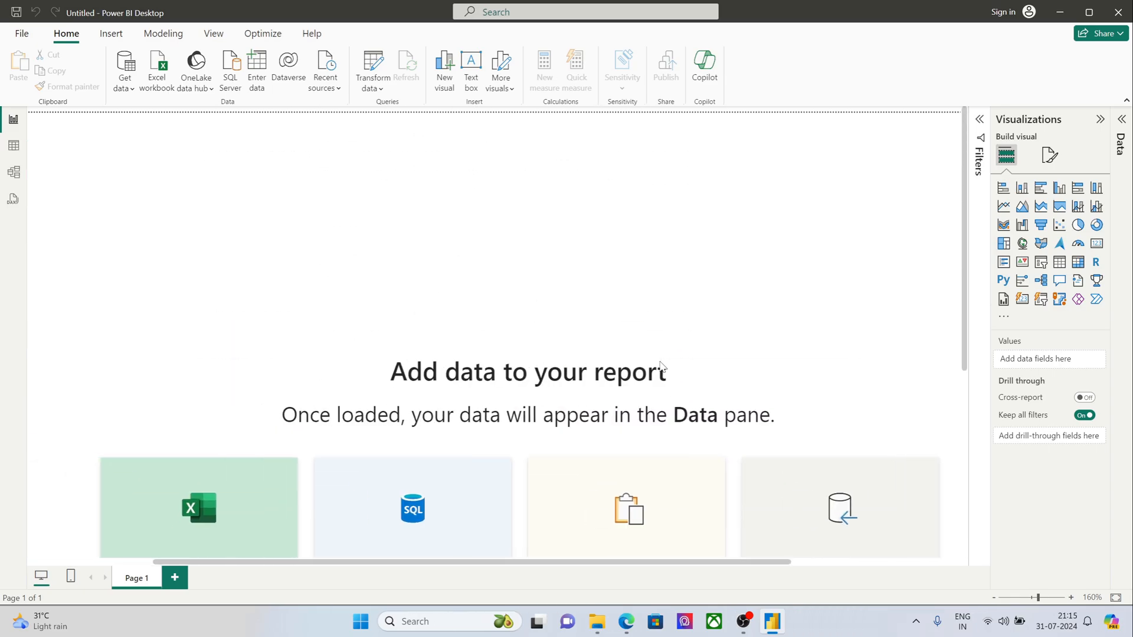
{"action": "scroll", "coordinate": [659, 366], "scroll_direction": "left", "scroll_amount": 3}
{"action": "scroll", "coordinate": [660, 366], "scroll_direction": "down", "scroll_amount": 3}
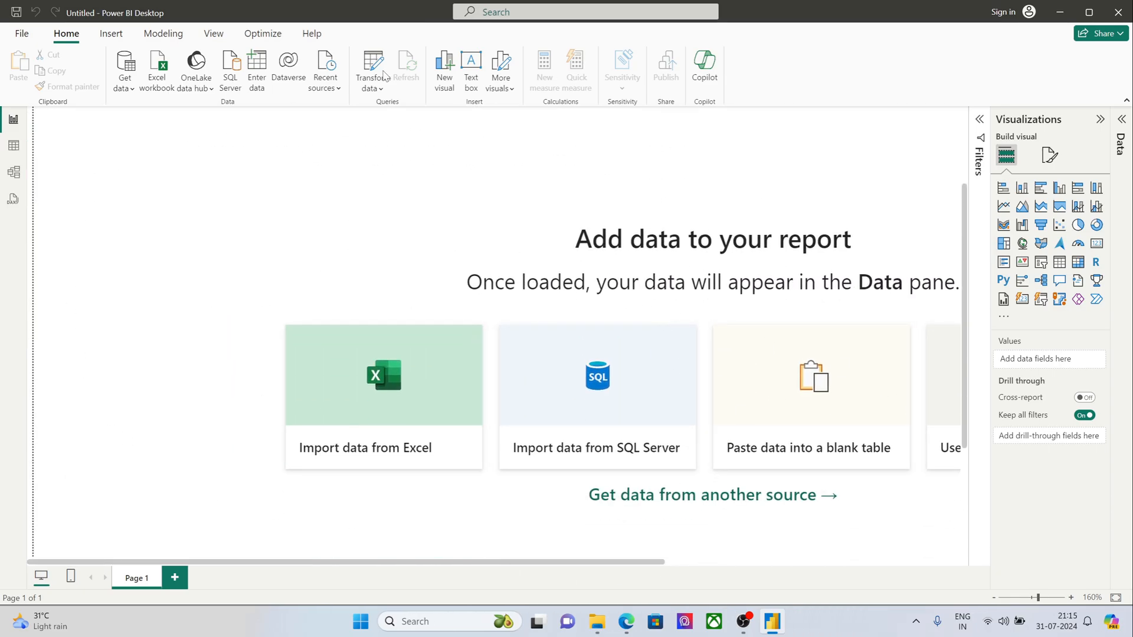
{"action": "left_click", "coordinate": [1114, 597]}
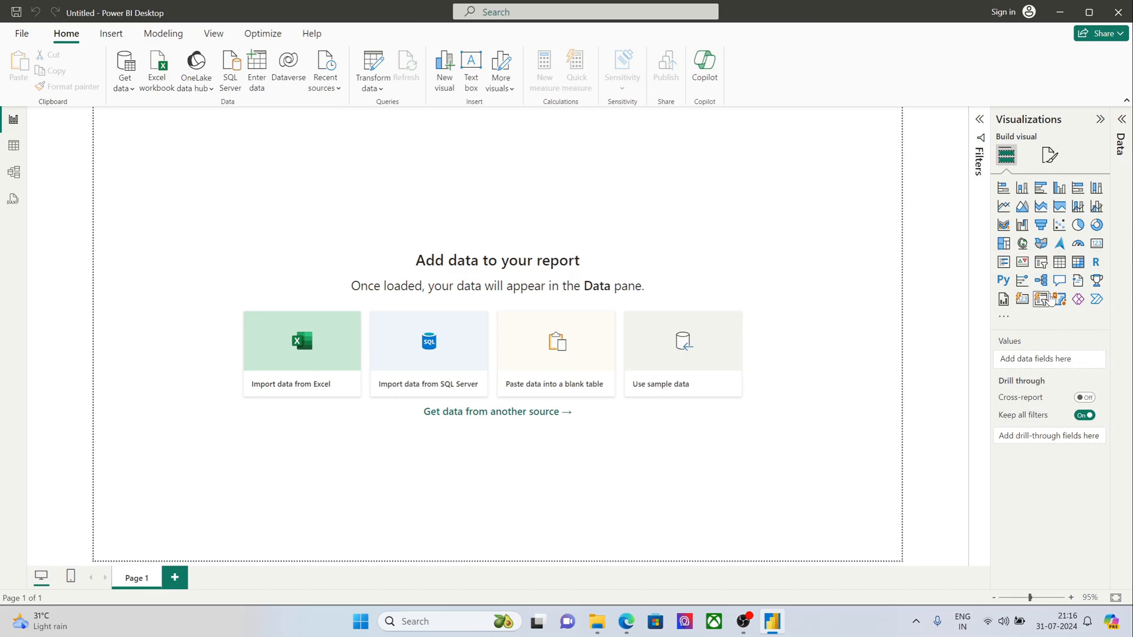
Step: Show the page formatting options, and expand the Filters and Data panes to view them before collapsing both
{"action": "left_click", "coordinate": [1052, 158]}
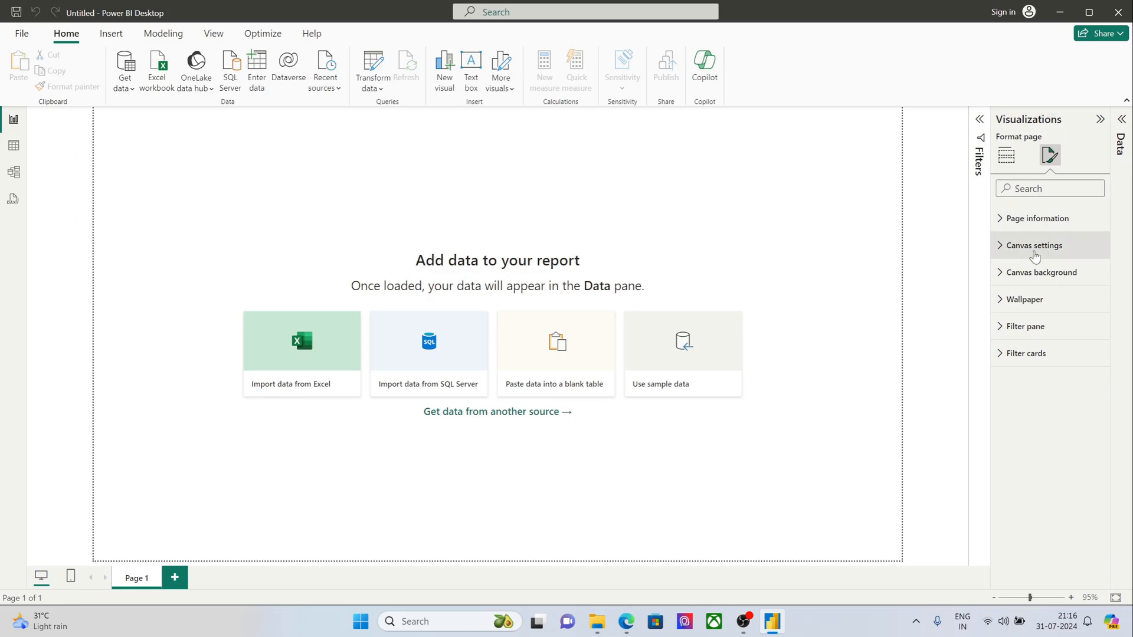
{"action": "left_click", "coordinate": [979, 120]}
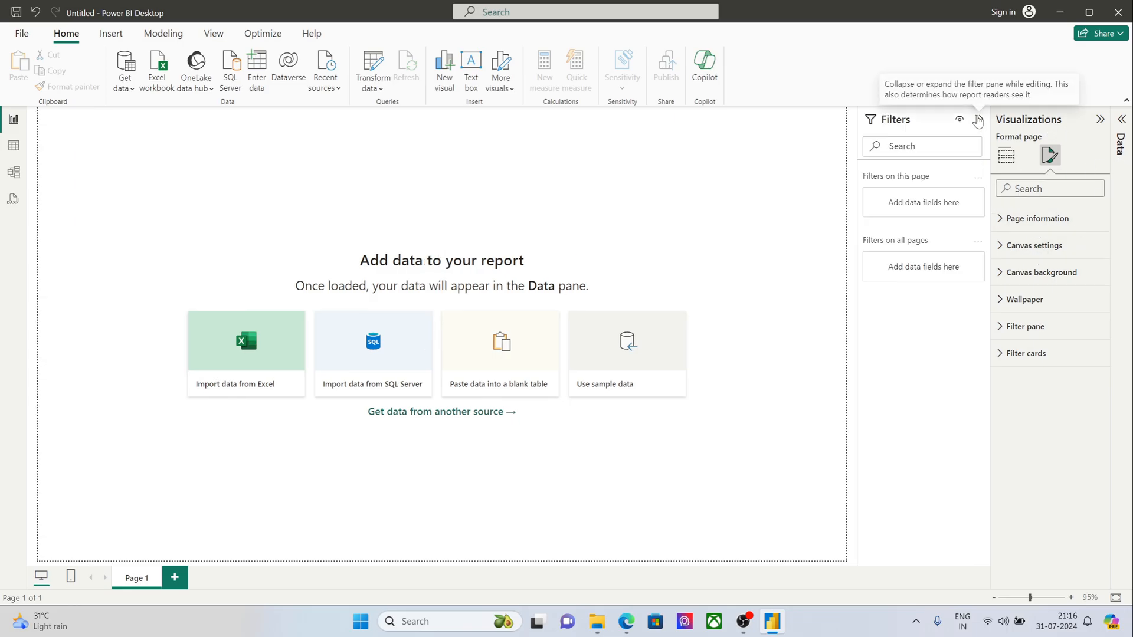
{"action": "left_click", "coordinate": [1121, 120]}
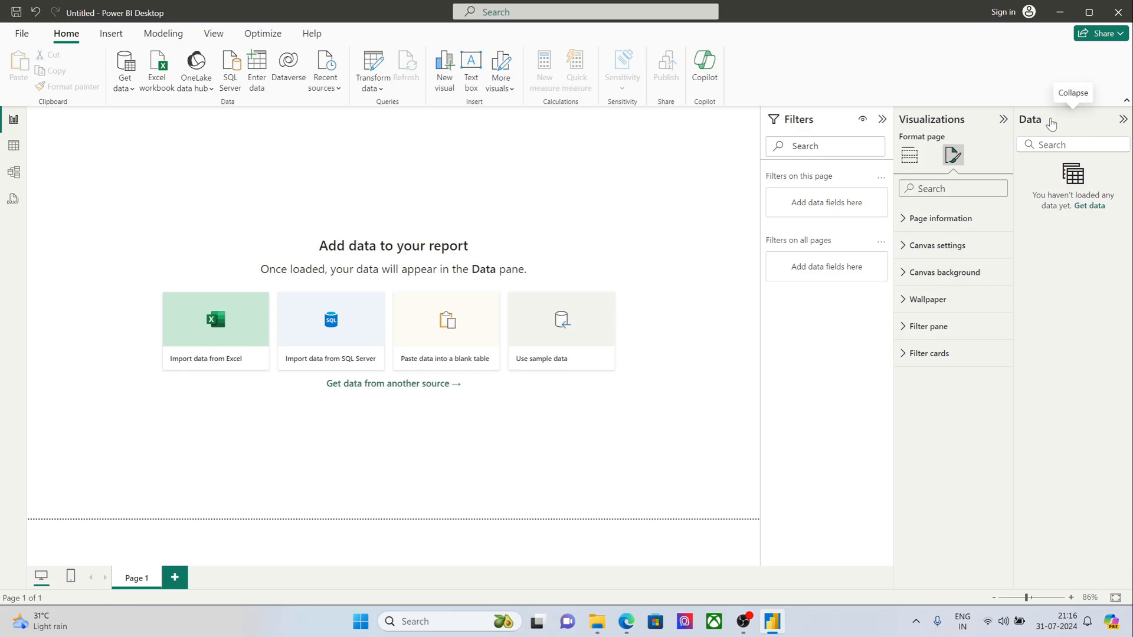
{"action": "left_click", "coordinate": [1123, 119]}
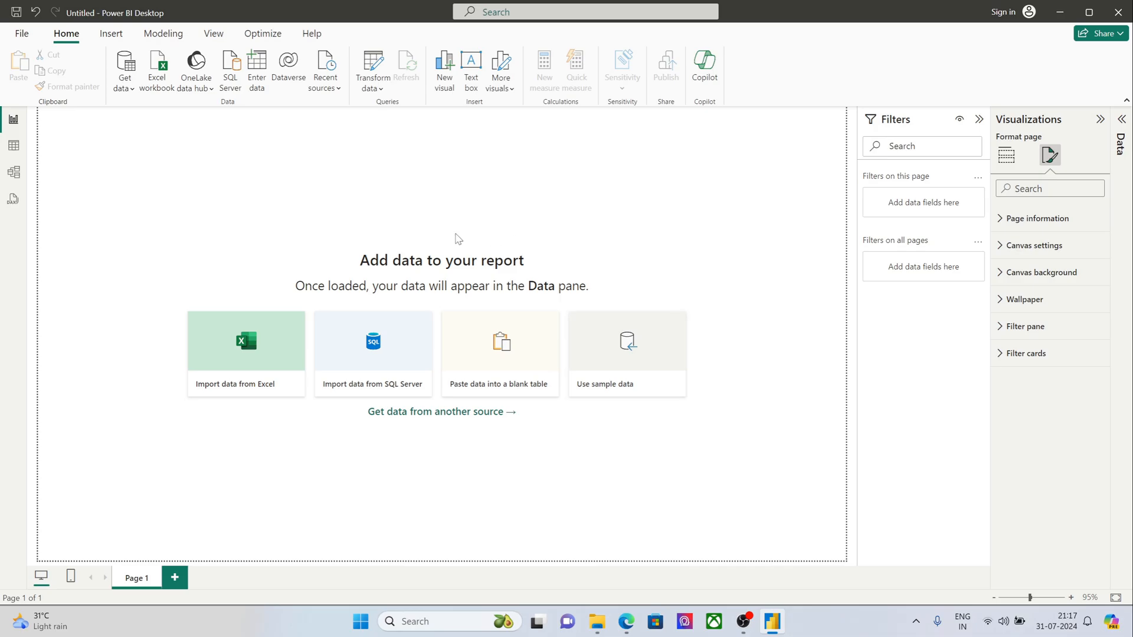
{"action": "left_click", "coordinate": [979, 120]}
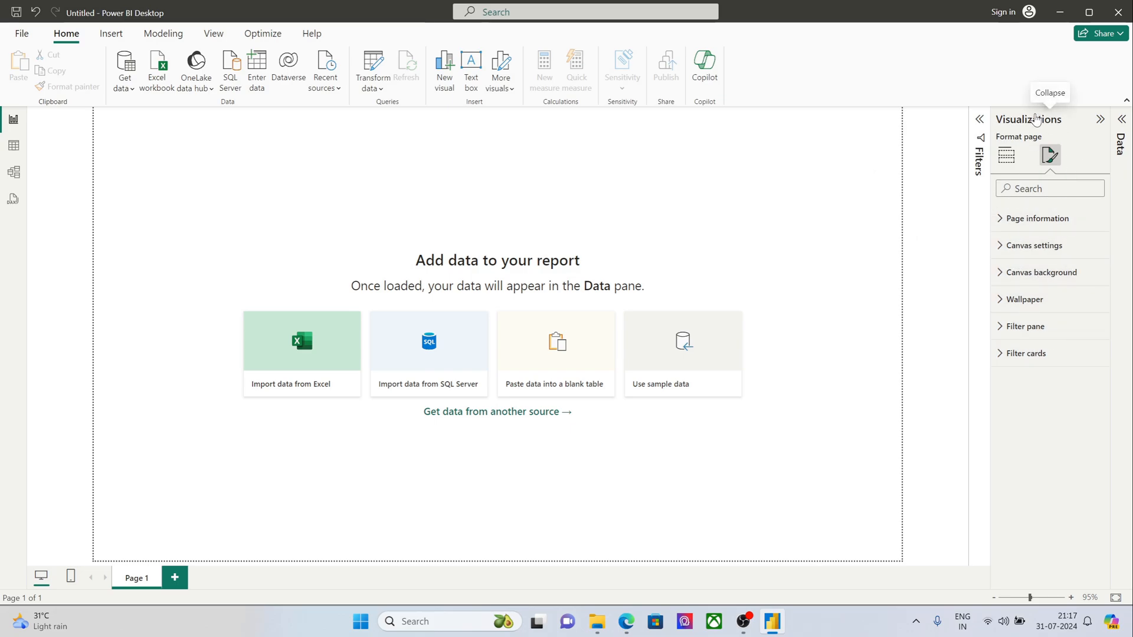
Step: Rename the report page as Page 2 in its page information settings
{"action": "left_click", "coordinate": [1004, 219]}
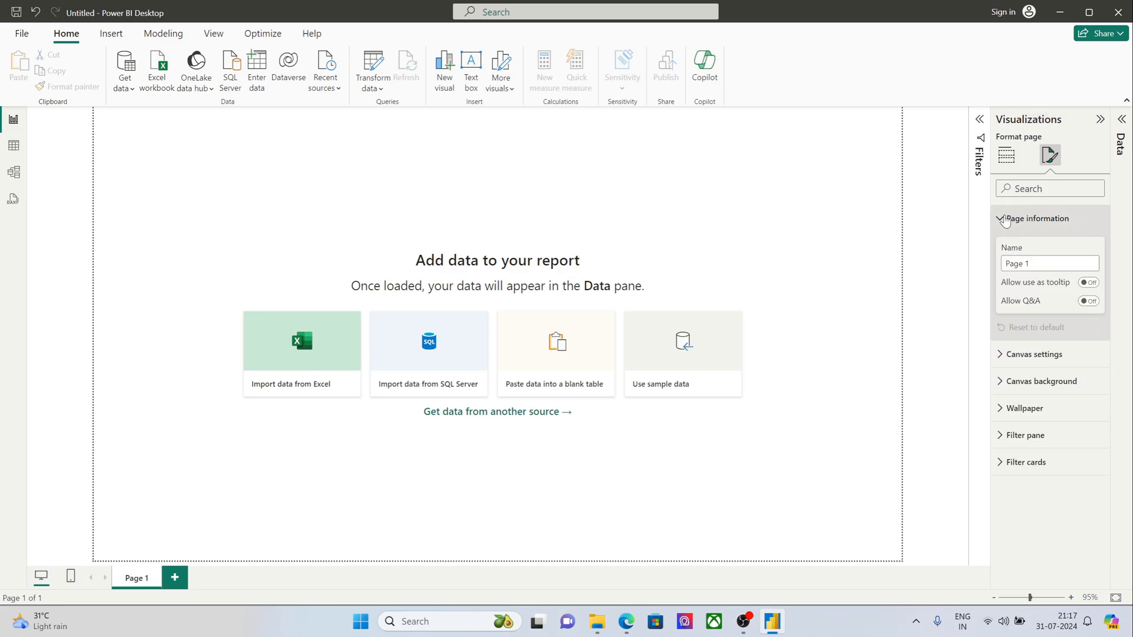
{"action": "left_click", "coordinate": [1029, 264]}
{"action": "triple_click", "coordinate": [1036, 264]}
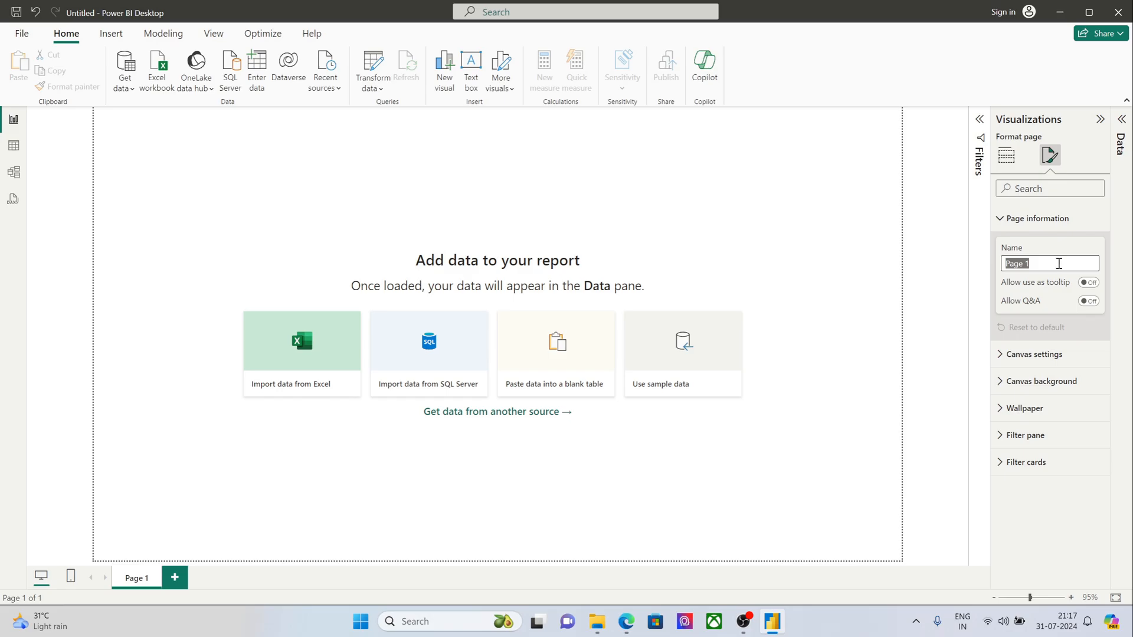
{"action": "type", "text": "Page 2"}
{"action": "left_click", "coordinate": [136, 586]}
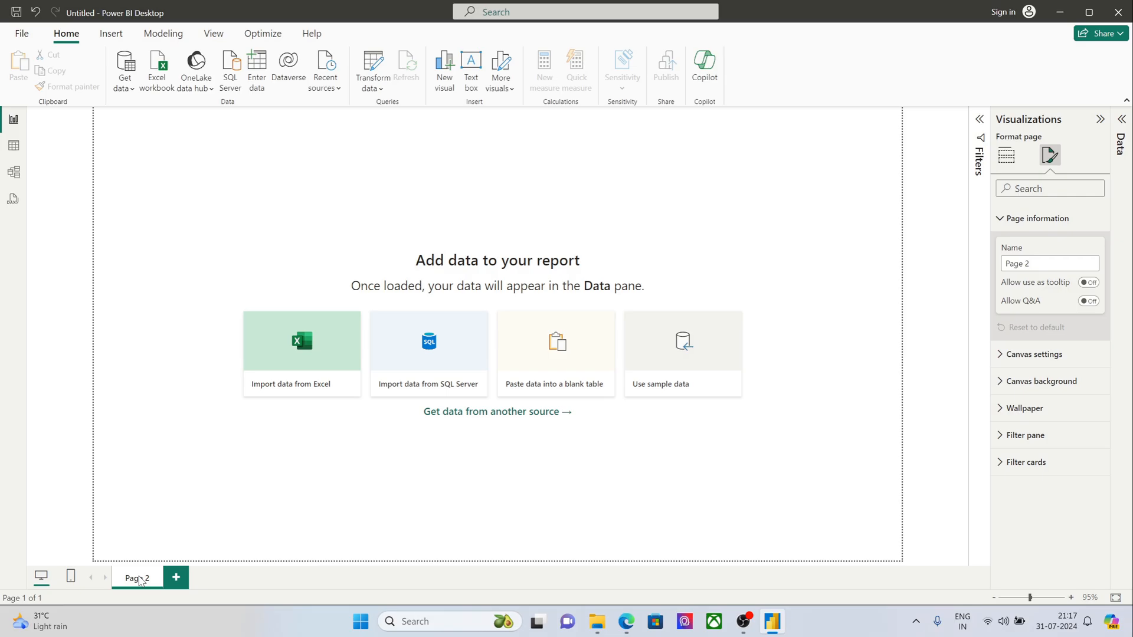
Step: Rename the report page as Page 3 directly on its page label
{"action": "double_click", "coordinate": [140, 582]}
{"action": "type", "text": "Page 3"}
{"action": "key", "text": "Return"}
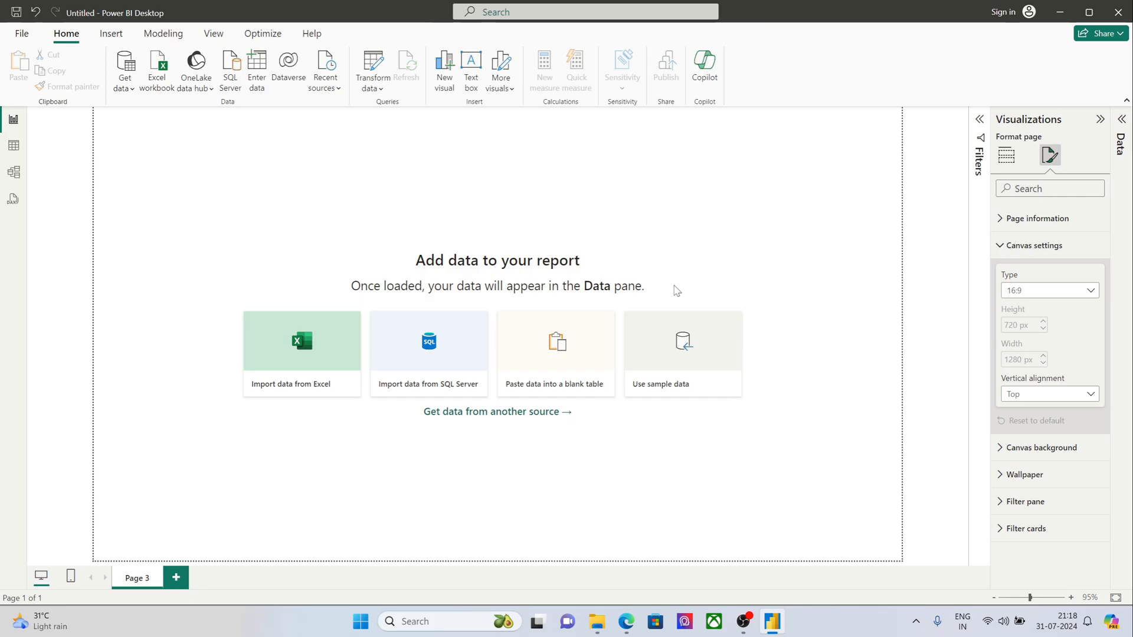
Step: Try the 4:3, Letter and Tooltip canvas types in turn on the report page
{"action": "left_click", "coordinate": [1036, 297]}
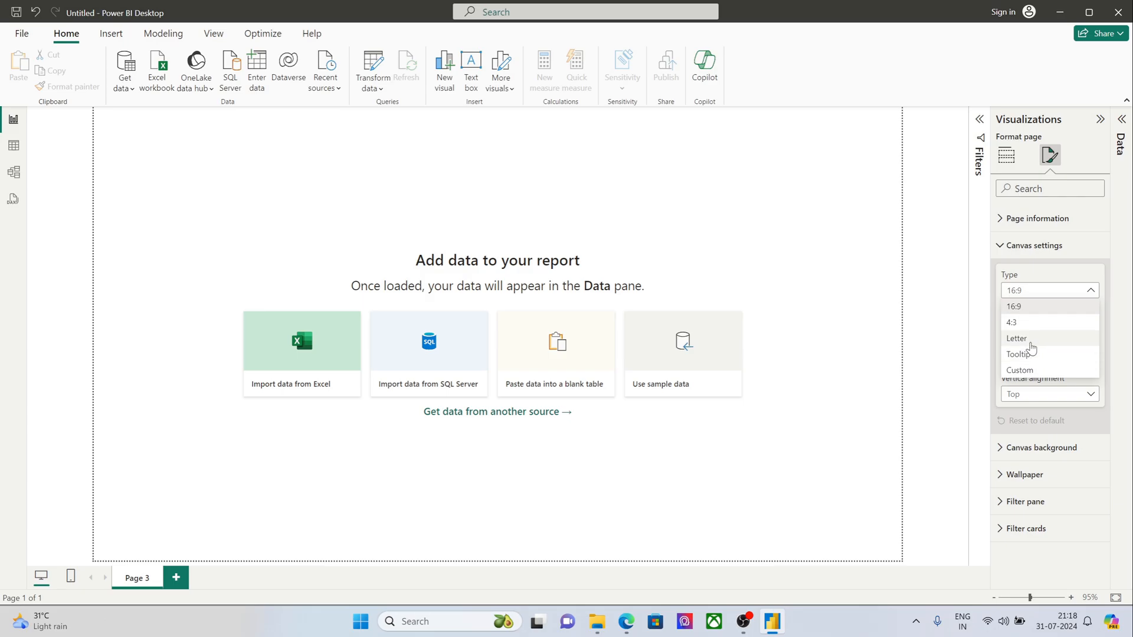
{"action": "left_click", "coordinate": [1026, 324]}
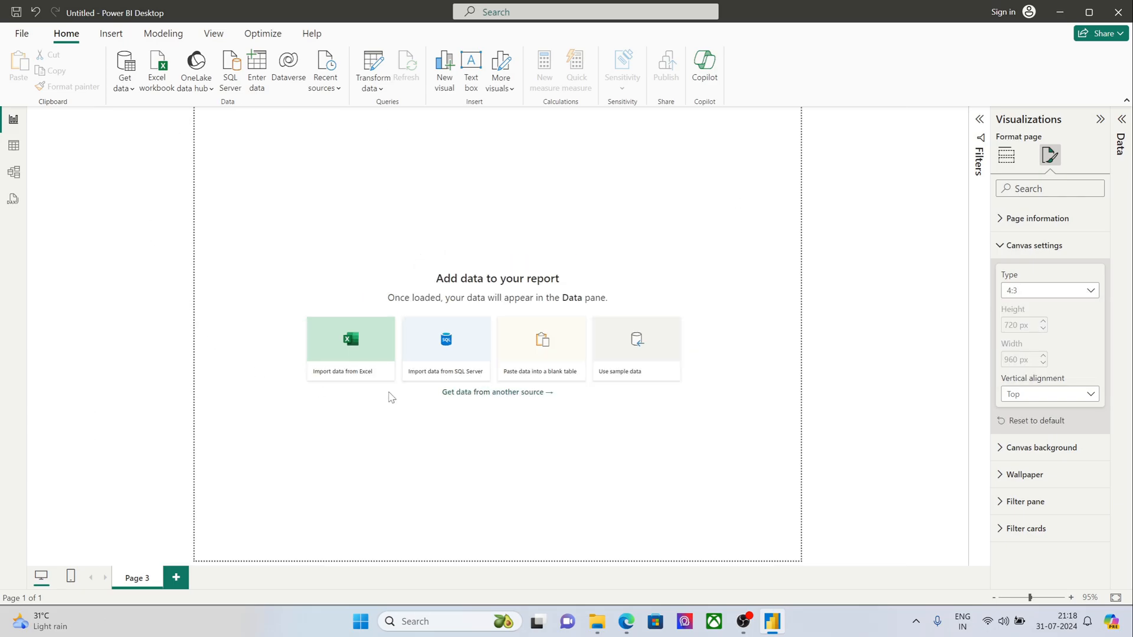
{"action": "left_click", "coordinate": [1035, 291]}
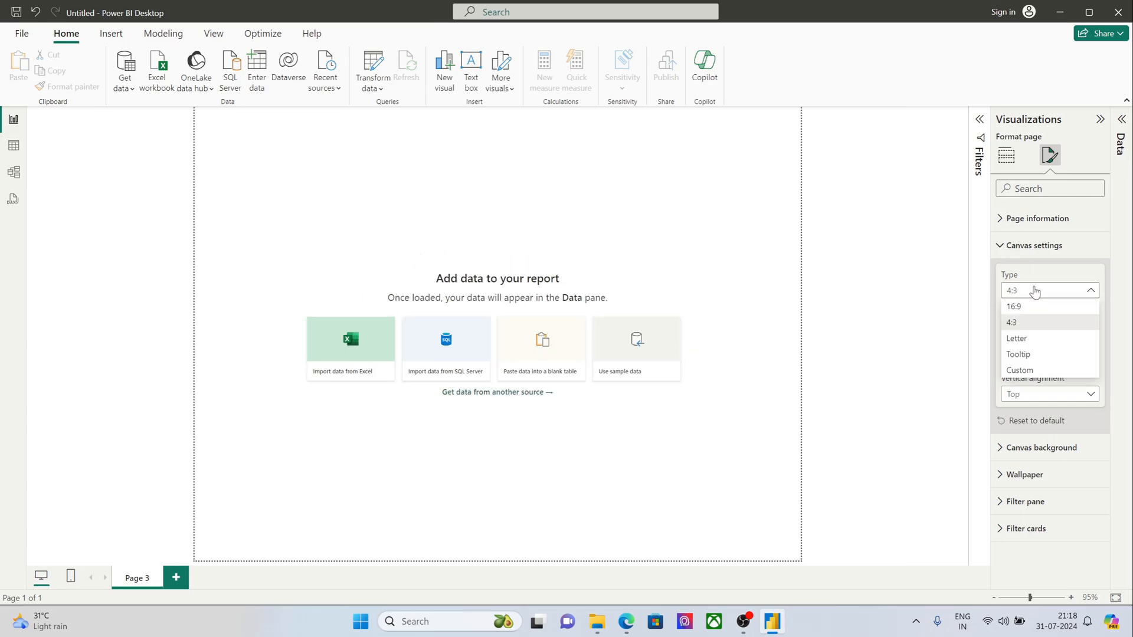
{"action": "left_click", "coordinate": [1017, 339]}
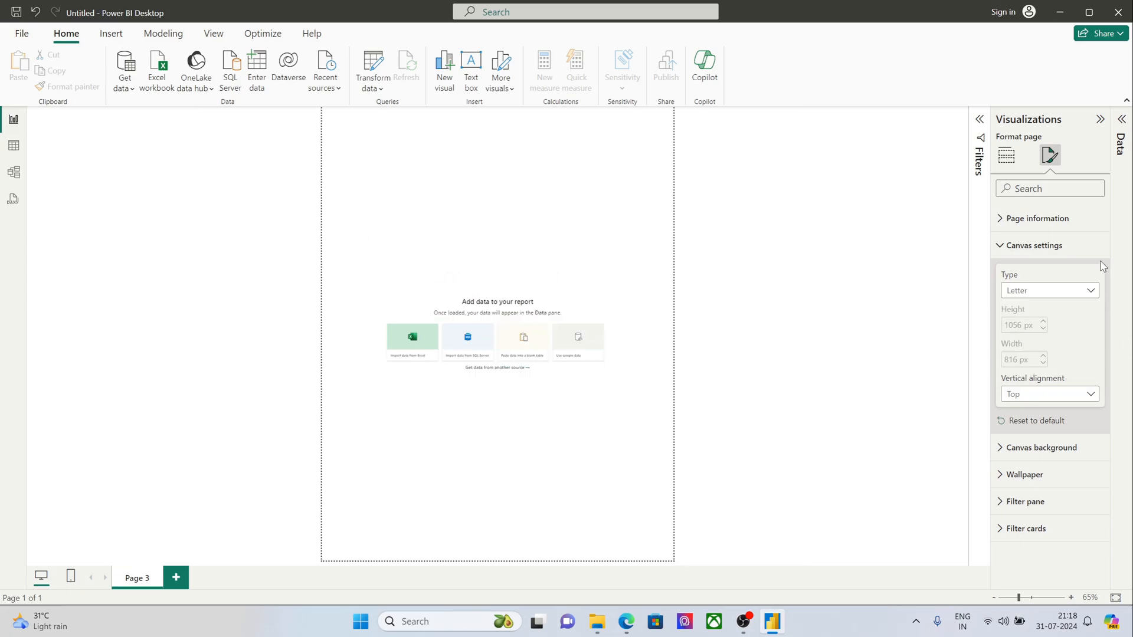
{"action": "left_click", "coordinate": [1057, 291]}
{"action": "left_click", "coordinate": [1024, 360]}
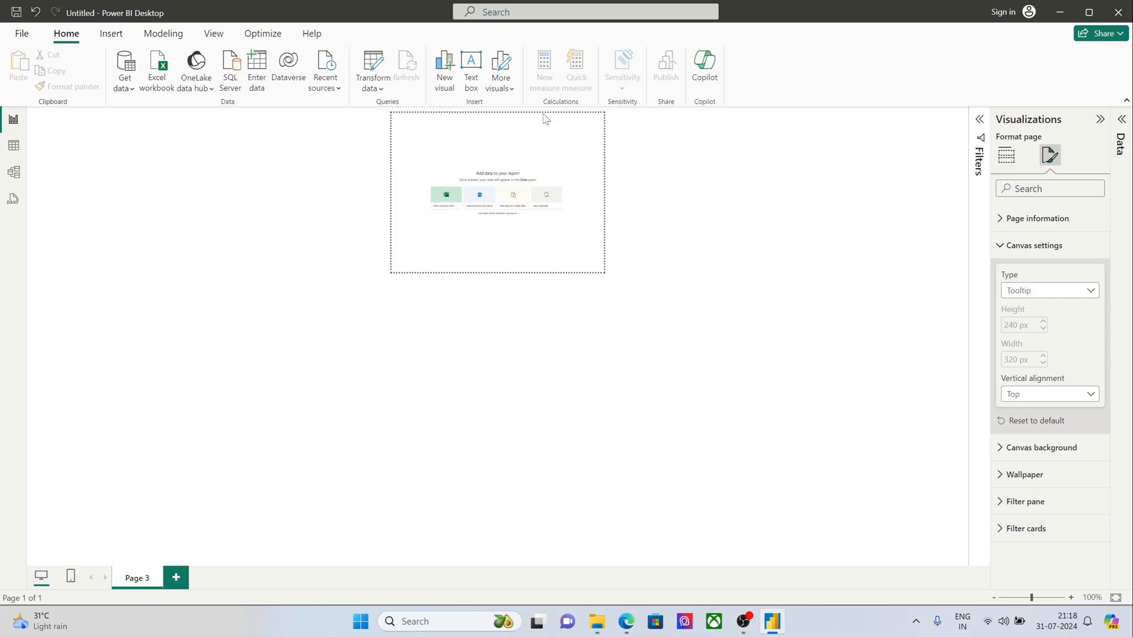
Step: Set the canvas type to Custom with a height of 720 px and a width of 1980 px
{"action": "left_click", "coordinate": [1080, 291]}
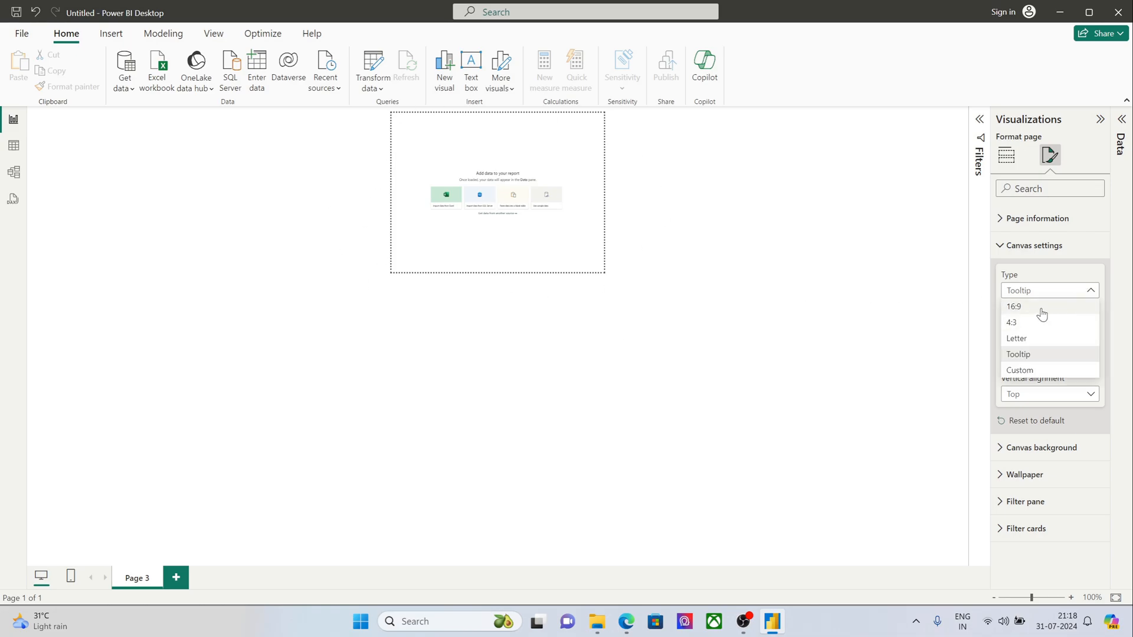
{"action": "left_click", "coordinate": [1027, 370]}
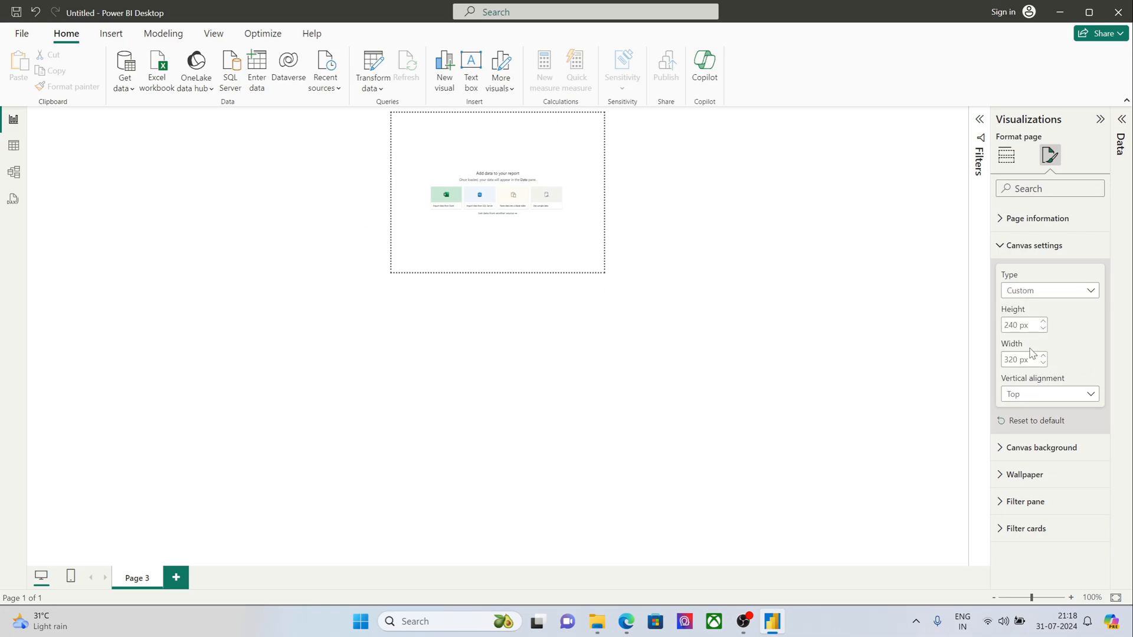
{"action": "left_click_drag", "start_coordinate": [1018, 326], "coordinate": [1007, 328]}
{"action": "type", "text": "72"}
{"action": "double_click", "coordinate": [1017, 359]}
{"action": "type", "text": "198"}
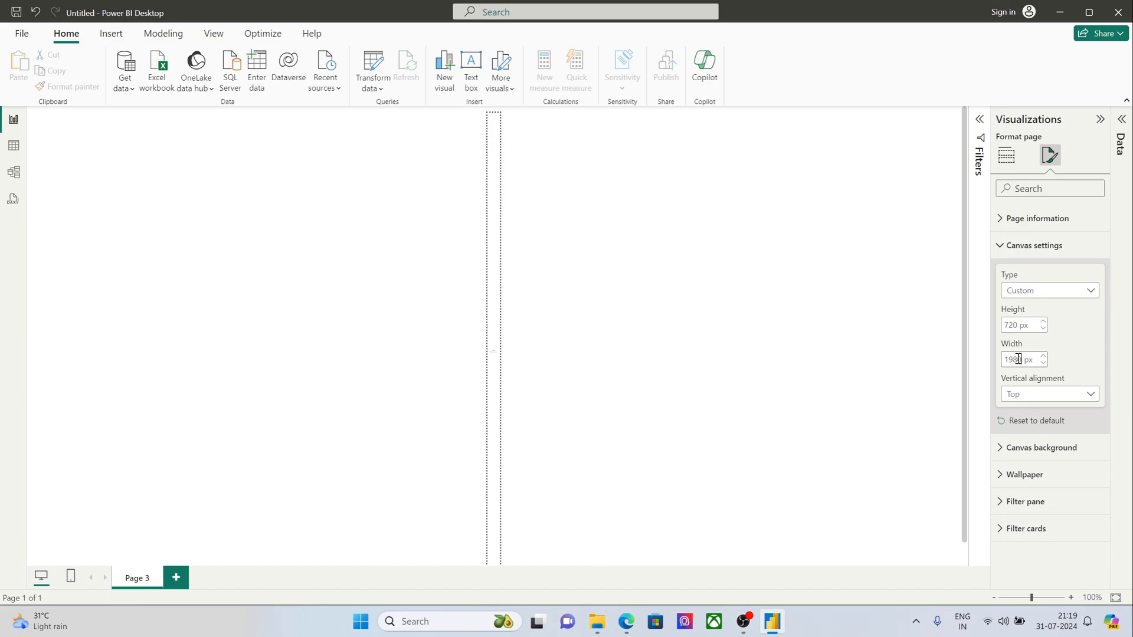
{"action": "scroll", "coordinate": [475, 327], "scroll_direction": "down", "scroll_amount": 1}
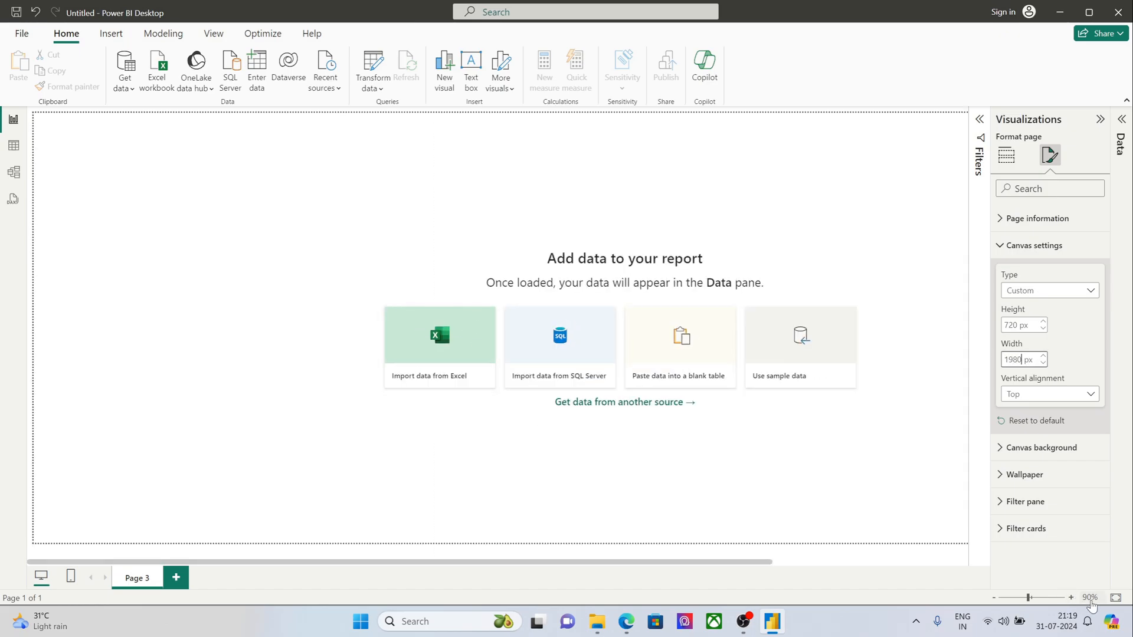
{"action": "scroll", "coordinate": [713, 397], "scroll_direction": "down", "scroll_amount": 2}
{"action": "scroll", "coordinate": [551, 352], "scroll_direction": "down", "scroll_amount": 1}
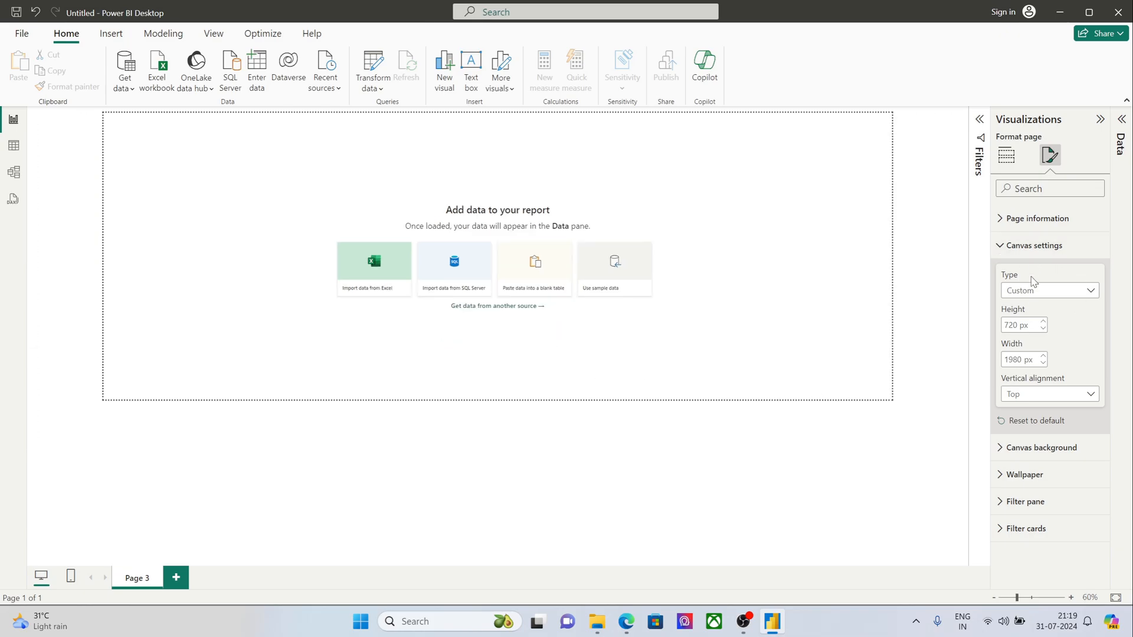
Step: Try Middle vertical alignment for the canvas, then set it back to Top
{"action": "left_click", "coordinate": [1040, 397]}
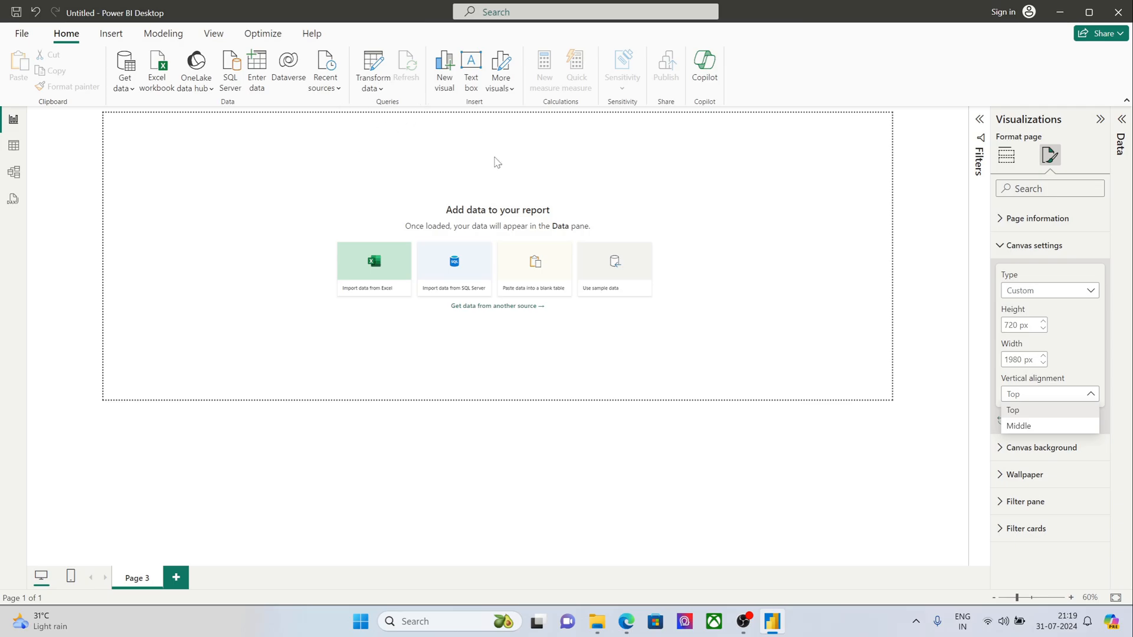
{"action": "left_click", "coordinate": [1049, 430]}
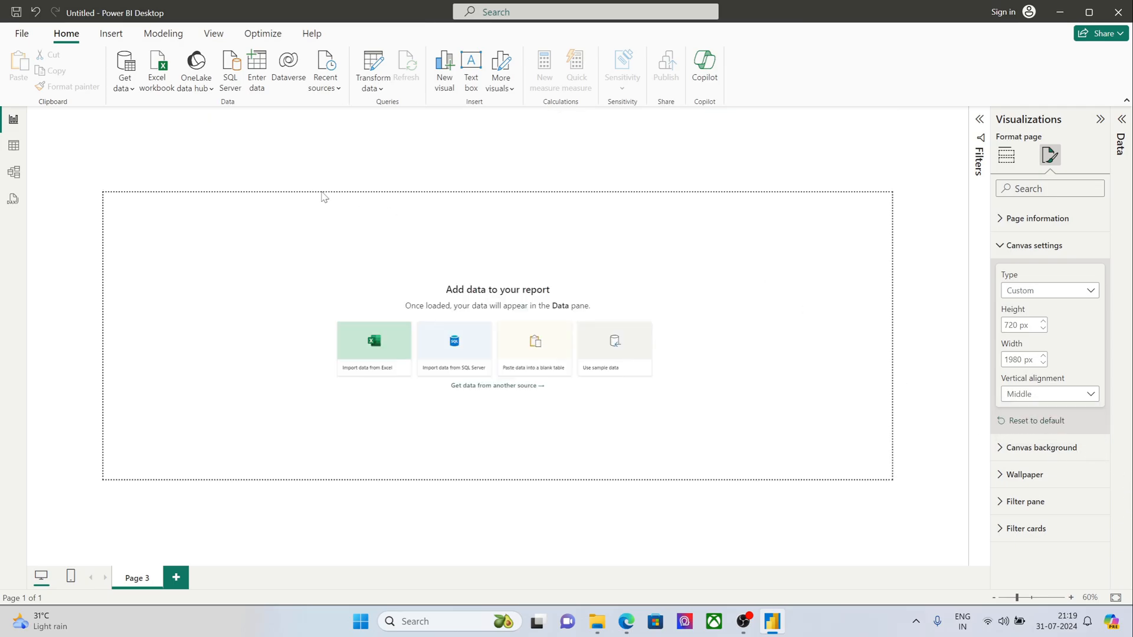
{"action": "left_click", "coordinate": [1115, 598]}
{"action": "left_click", "coordinate": [1048, 394]}
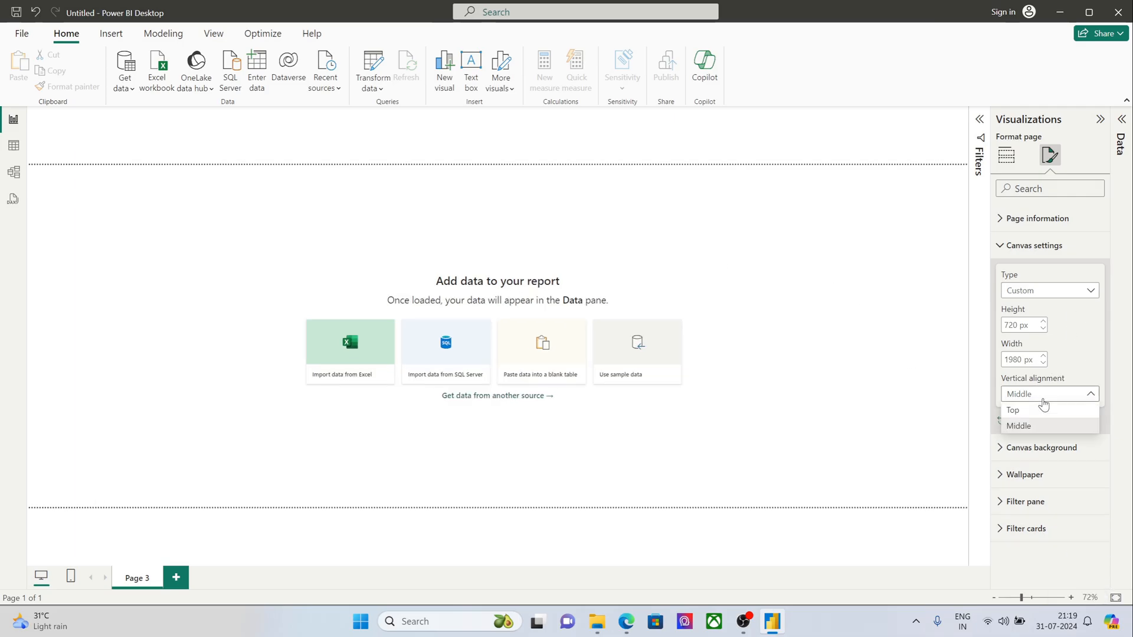
{"action": "left_click", "coordinate": [1036, 412]}
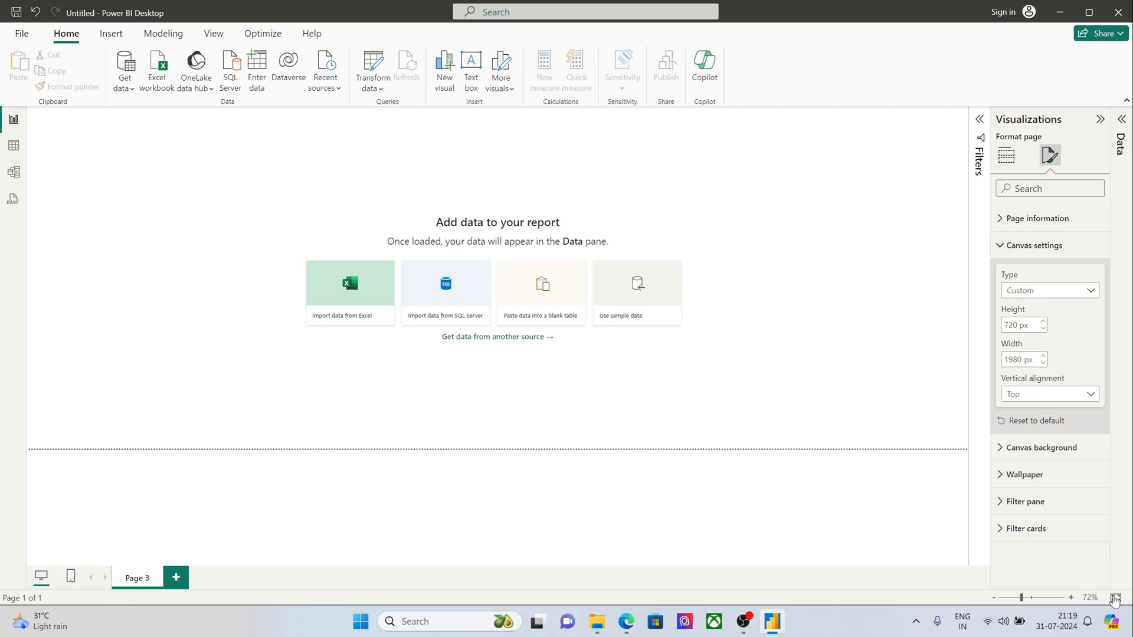
{"action": "scroll", "coordinate": [756, 375], "scroll_direction": "down", "scroll_amount": 1}
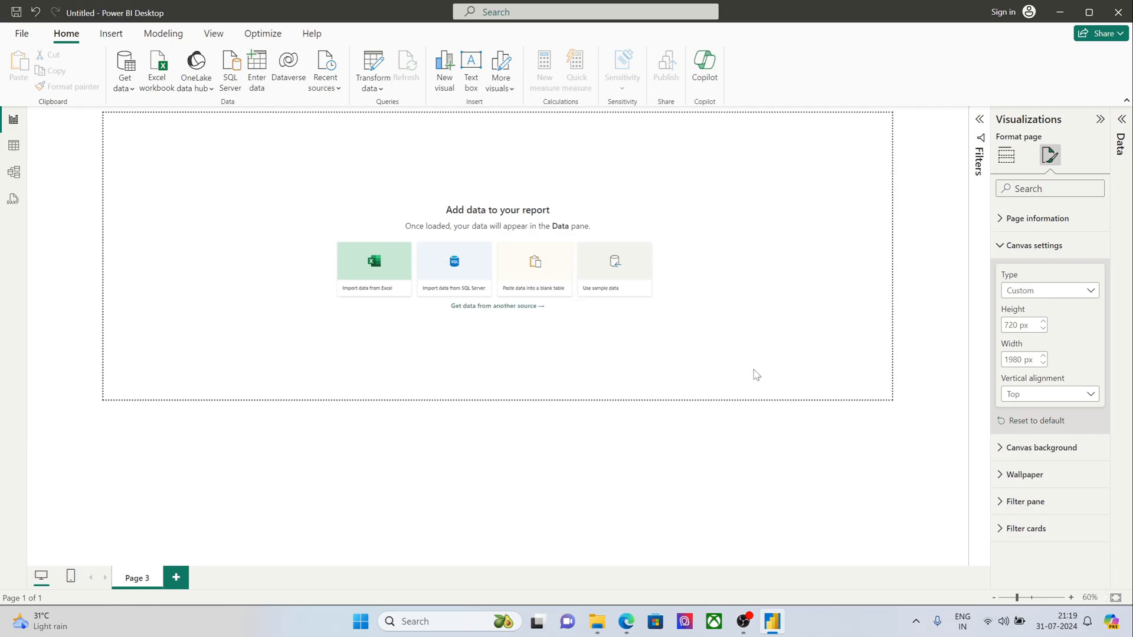
Step: Set the canvas background to the bright blue theme color with 28% transparency
{"action": "left_click", "coordinate": [1027, 246]}
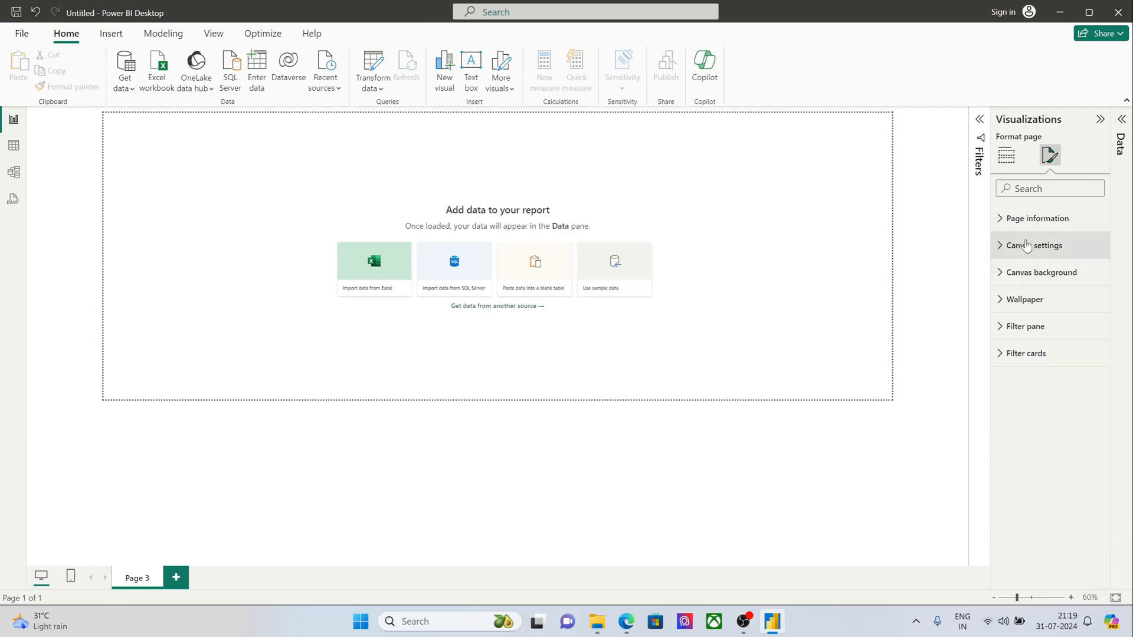
{"action": "left_click", "coordinate": [1016, 278]}
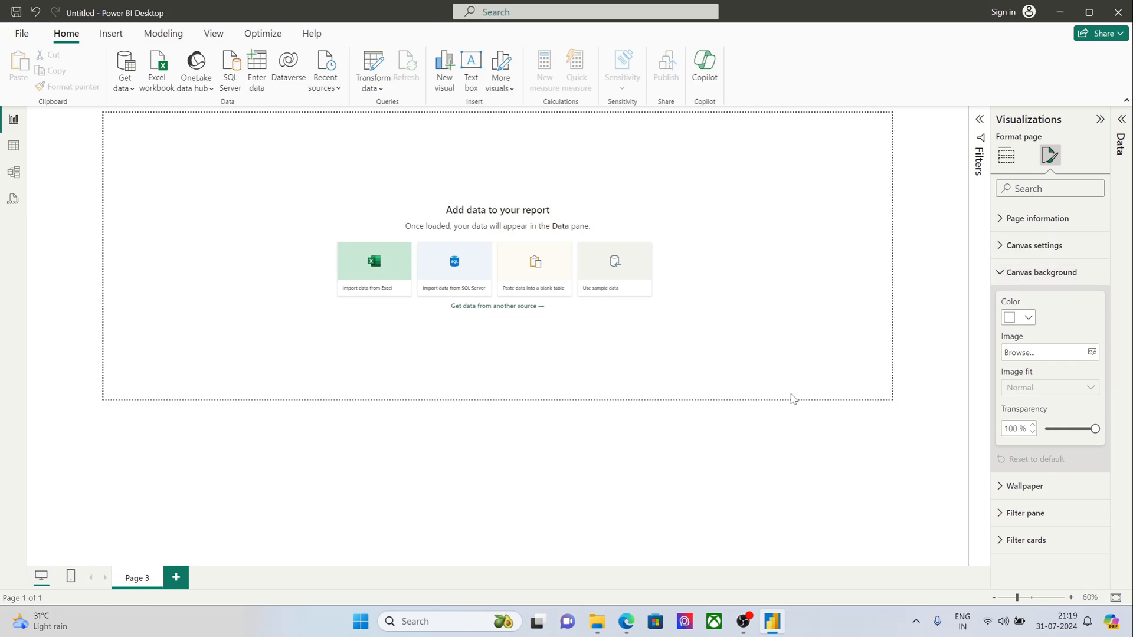
{"action": "left_click", "coordinate": [1016, 318]}
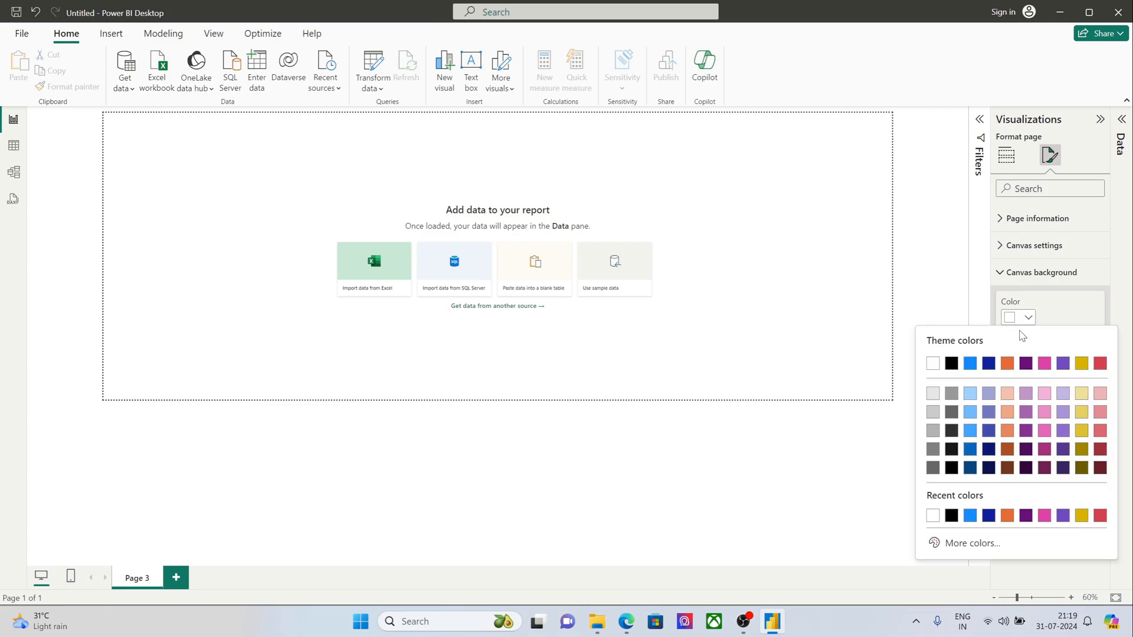
{"action": "left_click", "coordinate": [968, 361]}
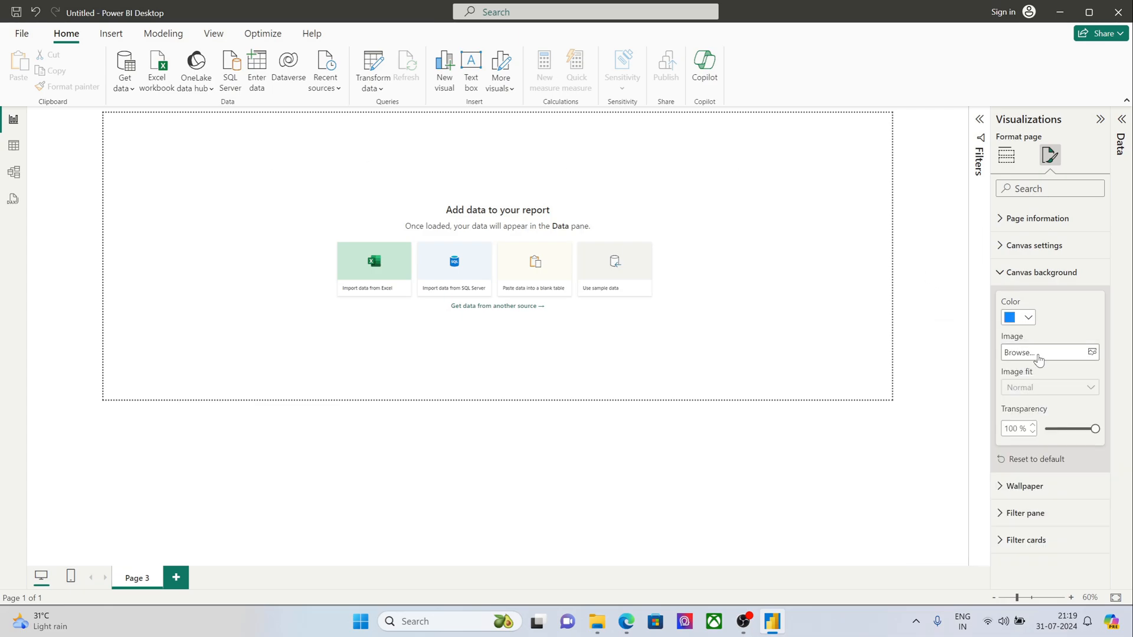
{"action": "left_click_drag", "start_coordinate": [1095, 429], "coordinate": [1059, 430]}
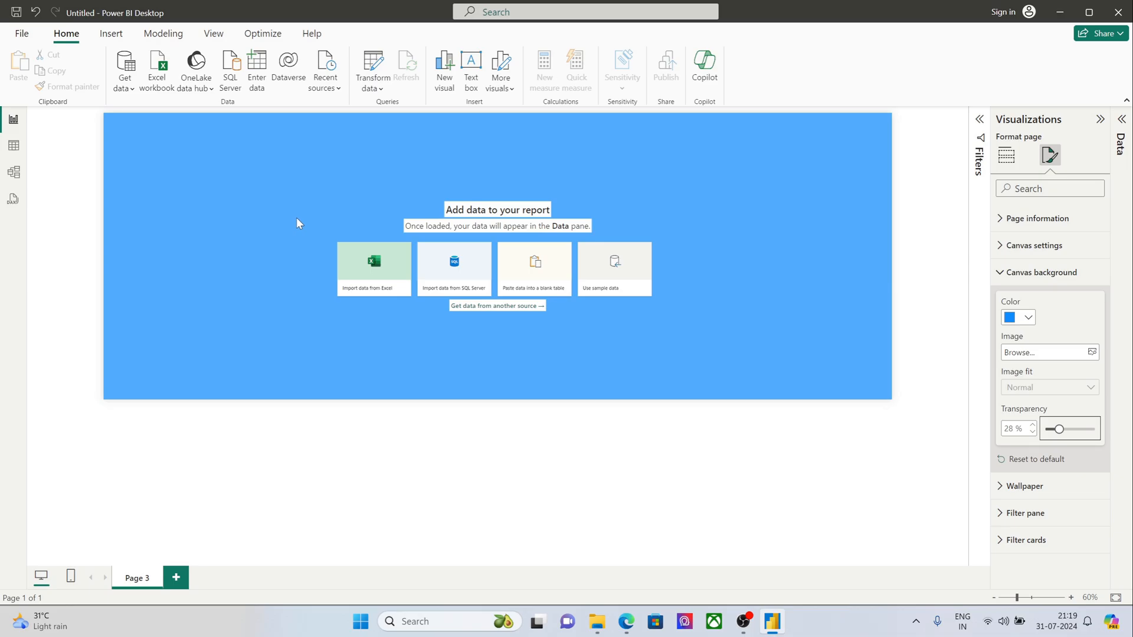
Step: Use aston-martin-dbx707-side-view as the canvas background image, trying 65% transparency and then 30%
{"action": "left_click", "coordinate": [1092, 352]}
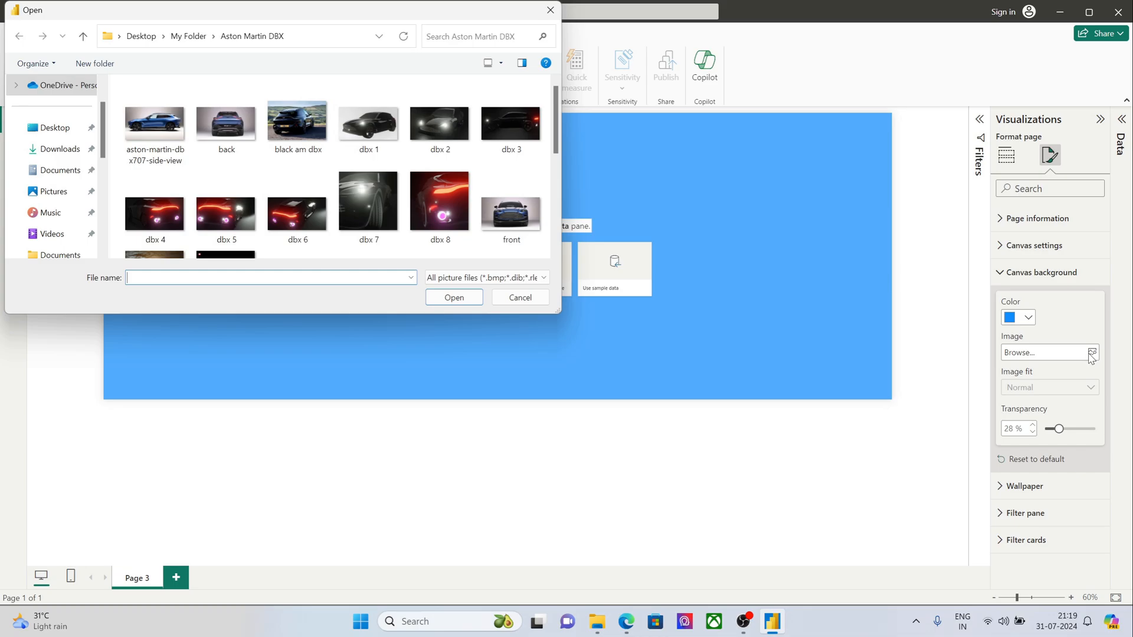
{"action": "left_click", "coordinate": [174, 148]}
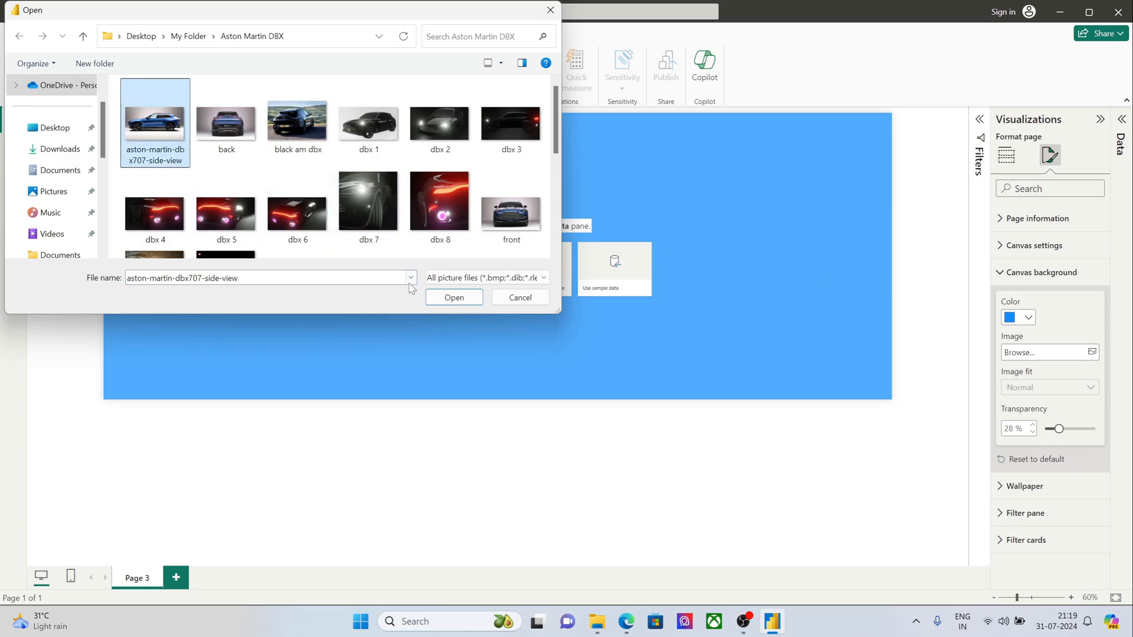
{"action": "left_click", "coordinate": [447, 301]}
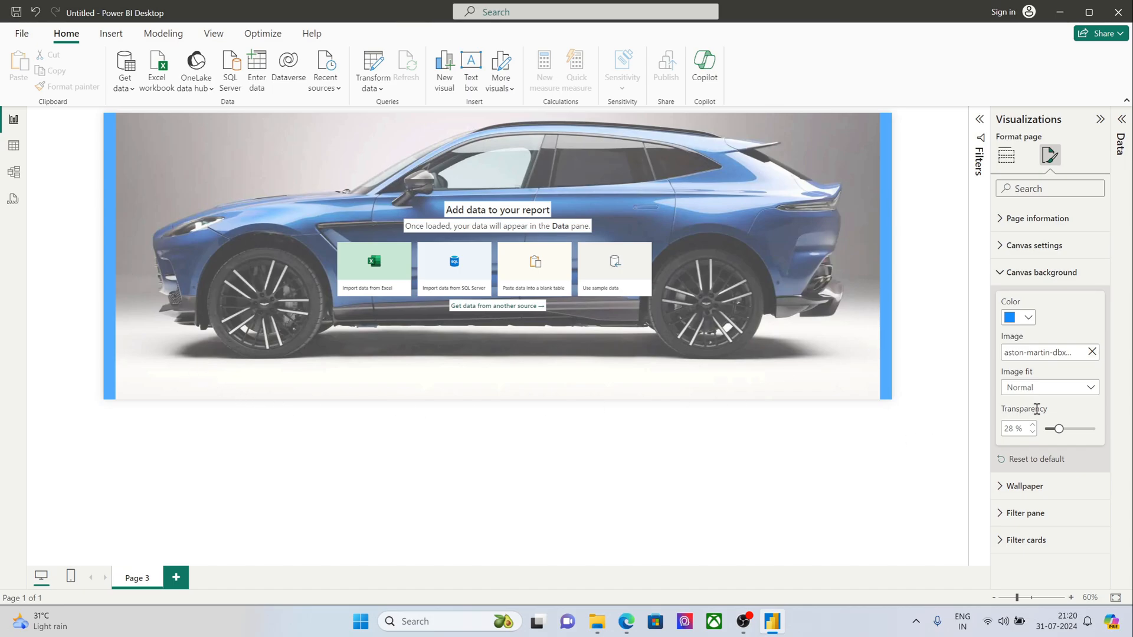
{"action": "left_click_drag", "start_coordinate": [1059, 429], "coordinate": [1077, 429]}
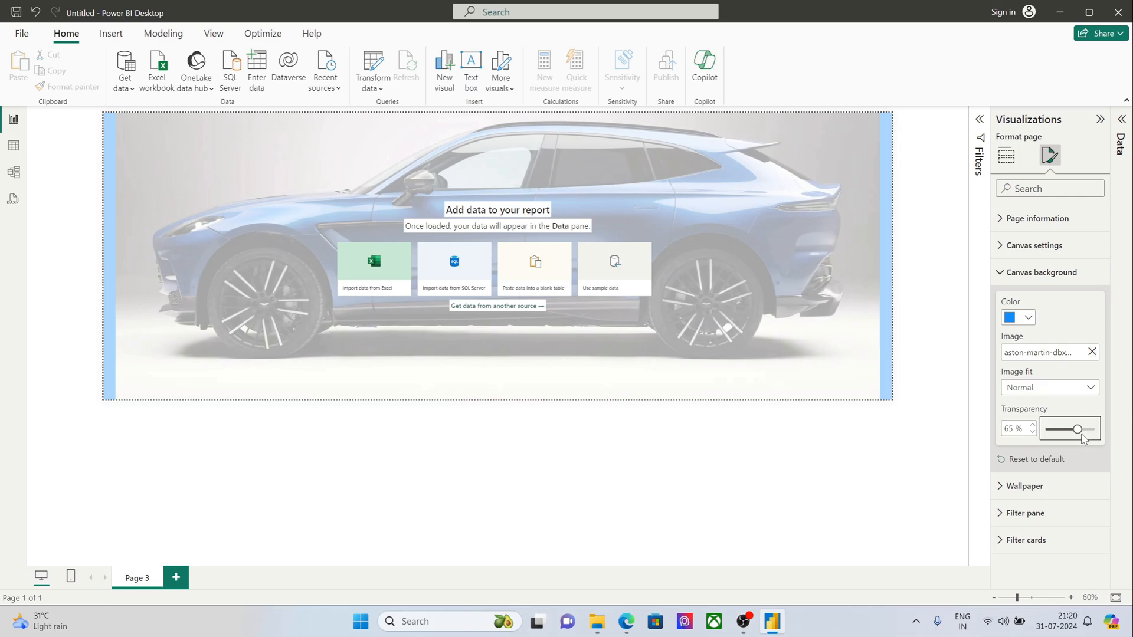
{"action": "left_click_drag", "start_coordinate": [1078, 429], "coordinate": [1059, 429]}
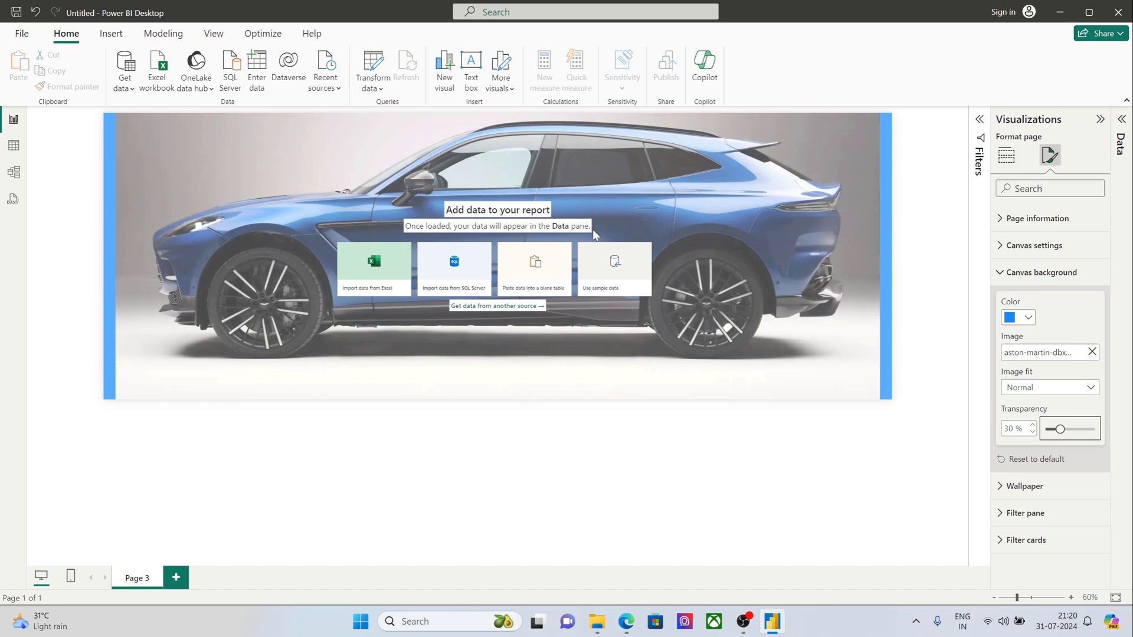
Step: Set the canvas background color to white with 53% transparency
{"action": "left_click", "coordinate": [1029, 319]}
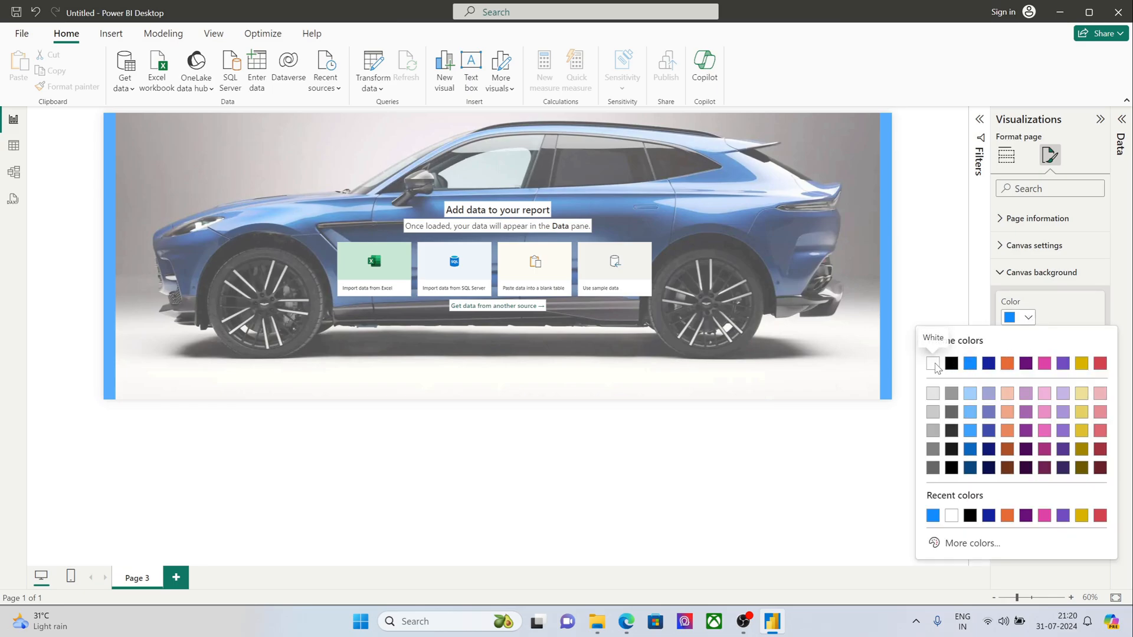
{"action": "left_click", "coordinate": [933, 363]}
{"action": "left_click_drag", "start_coordinate": [1060, 429], "coordinate": [1070, 431]}
Step: Try the bright blue theme color on the page wallpaper, then set the wallpaper back to white
{"action": "left_click", "coordinate": [1015, 486]}
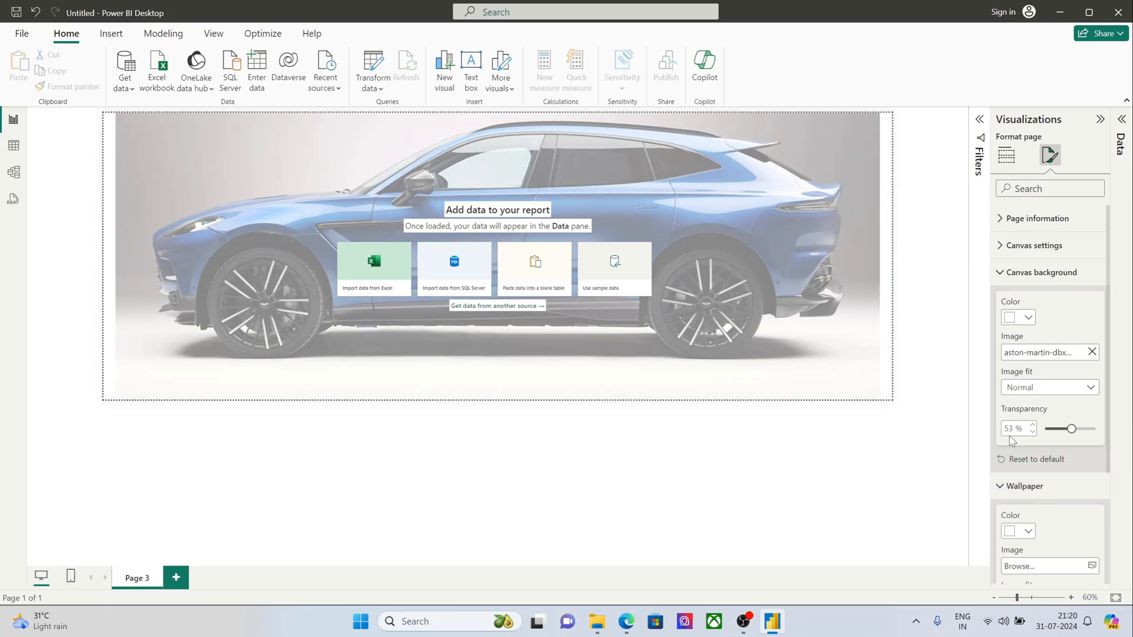
{"action": "left_click", "coordinate": [1028, 376]}
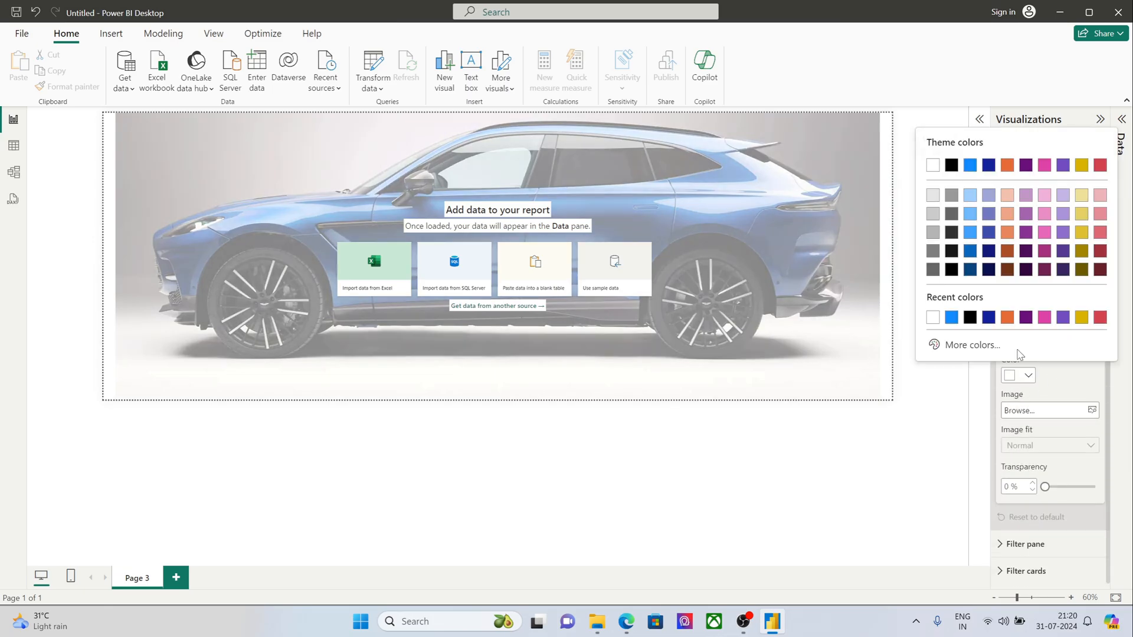
{"action": "left_click", "coordinate": [971, 166]}
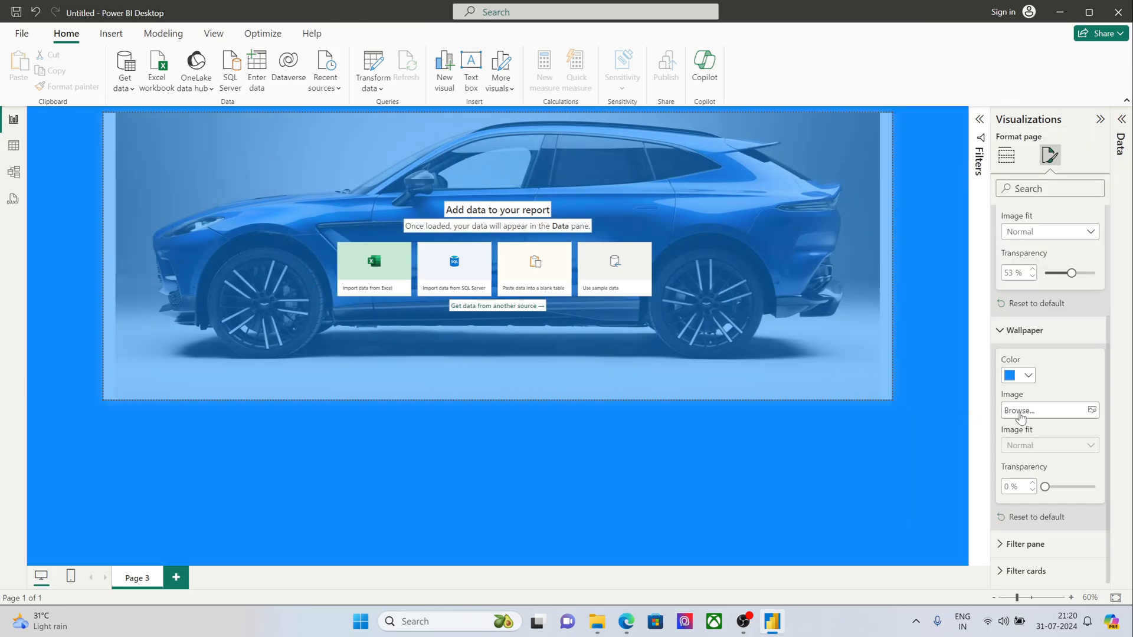
{"action": "scroll", "coordinate": [1042, 353], "scroll_direction": "up", "scroll_amount": 2}
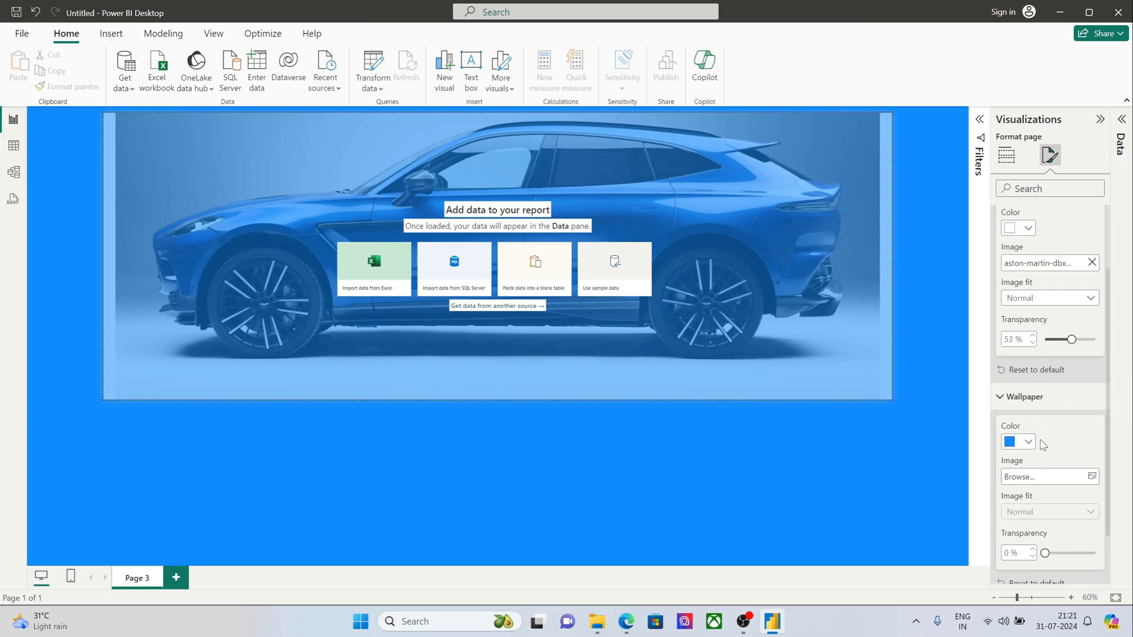
{"action": "left_click", "coordinate": [1019, 442]}
{"action": "left_click", "coordinate": [932, 232]}
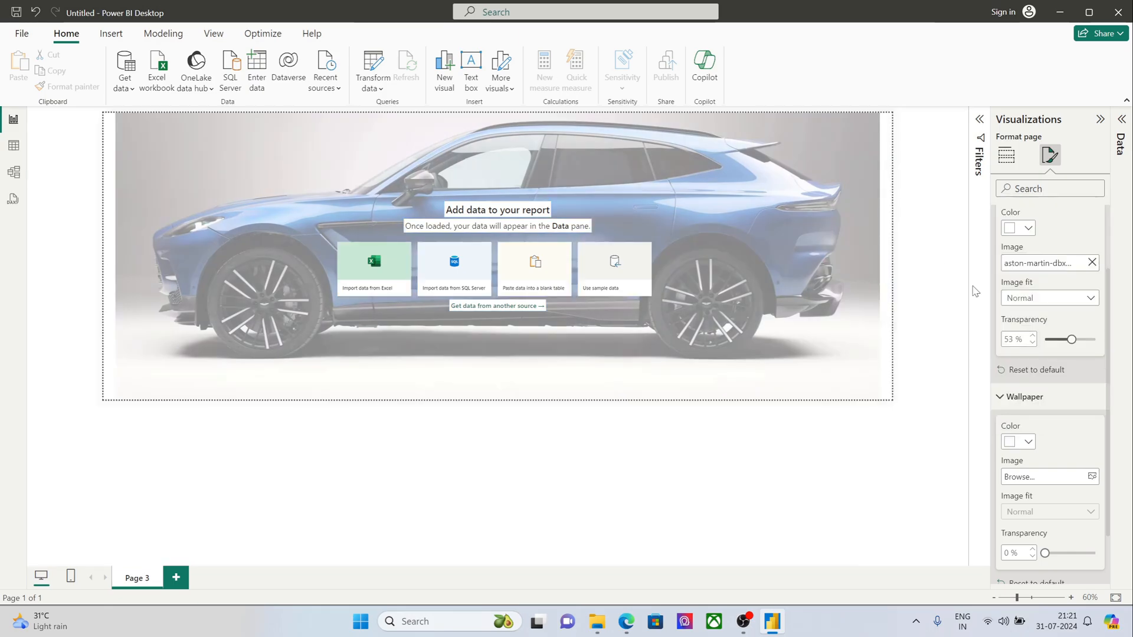
Step: Change the canvas background color behind the car image to the bright blue theme color
{"action": "scroll", "coordinate": [1042, 355], "scroll_direction": "up", "scroll_amount": 3}
{"action": "left_click", "coordinate": [1027, 319]}
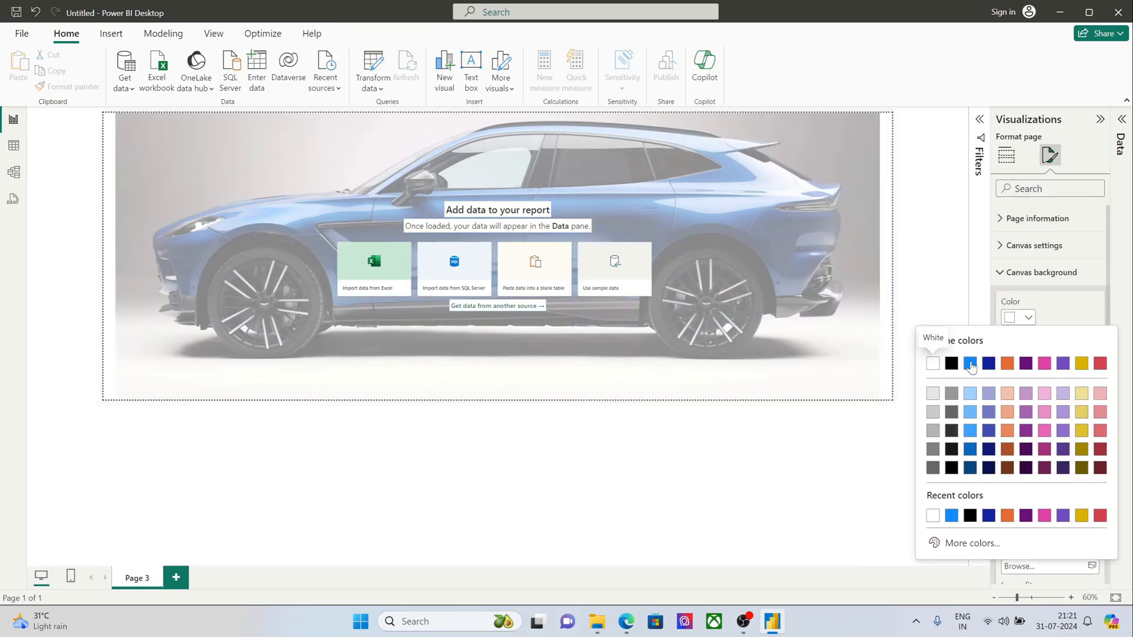
{"action": "left_click", "coordinate": [970, 363]}
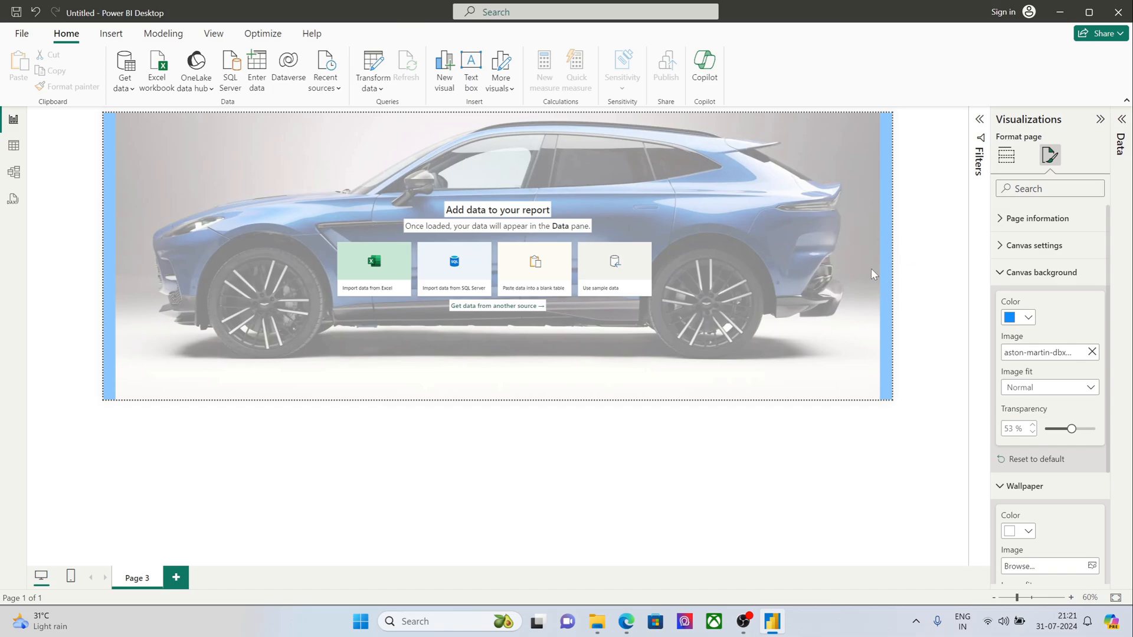
Step: Try the Fit option for the canvas background image, then set its image fit to Fill
{"action": "left_click", "coordinate": [1065, 389]}
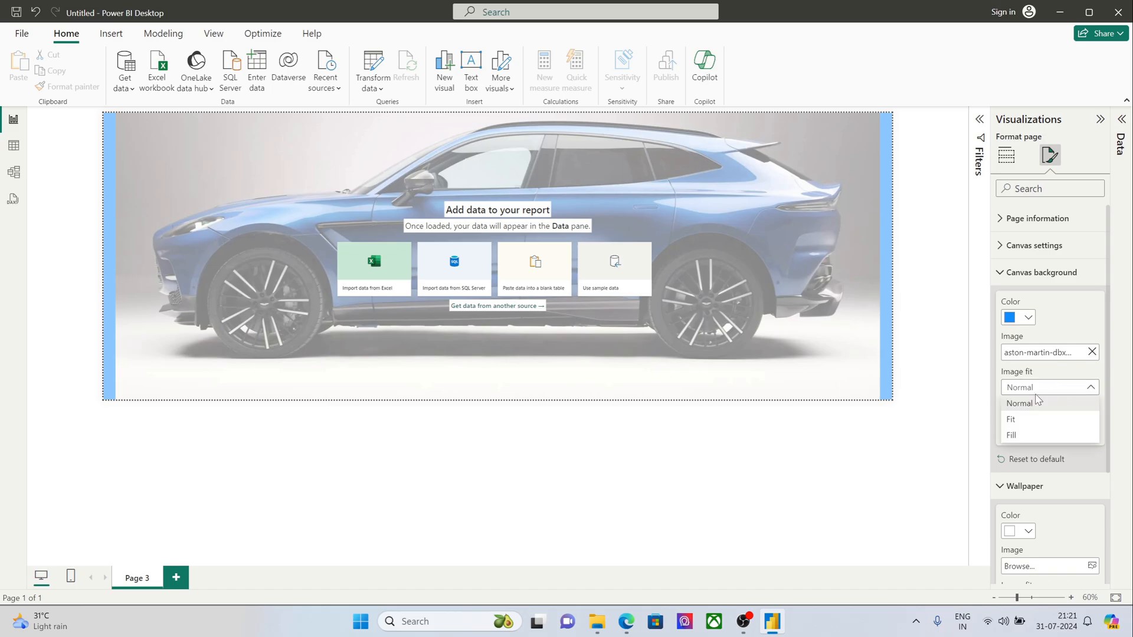
{"action": "left_click", "coordinate": [1018, 421]}
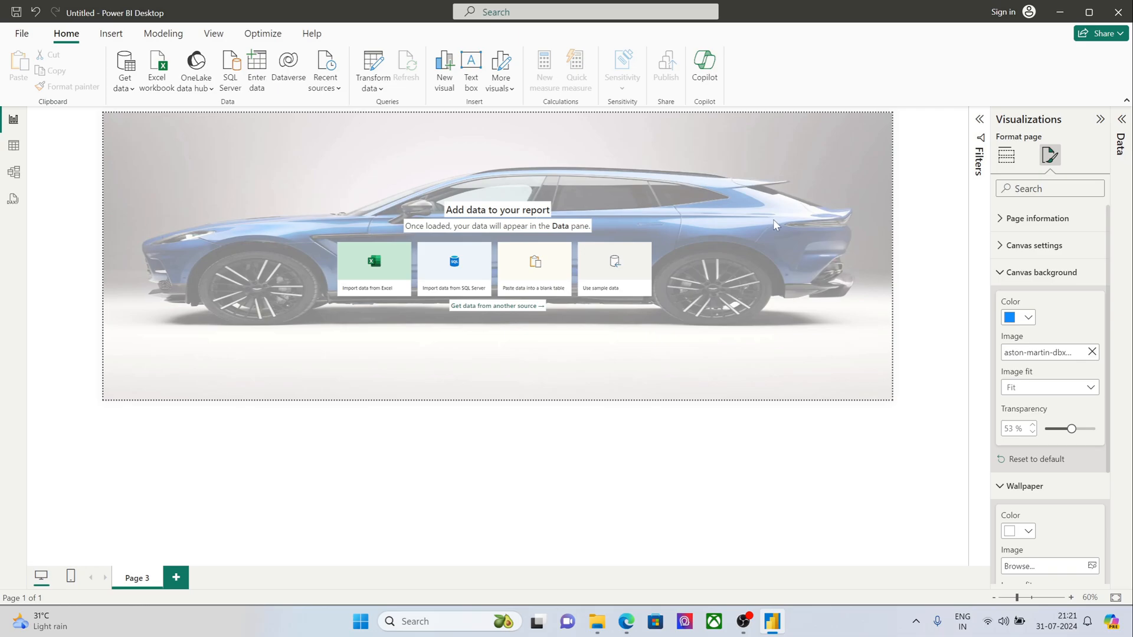
{"action": "left_click", "coordinate": [1061, 394]}
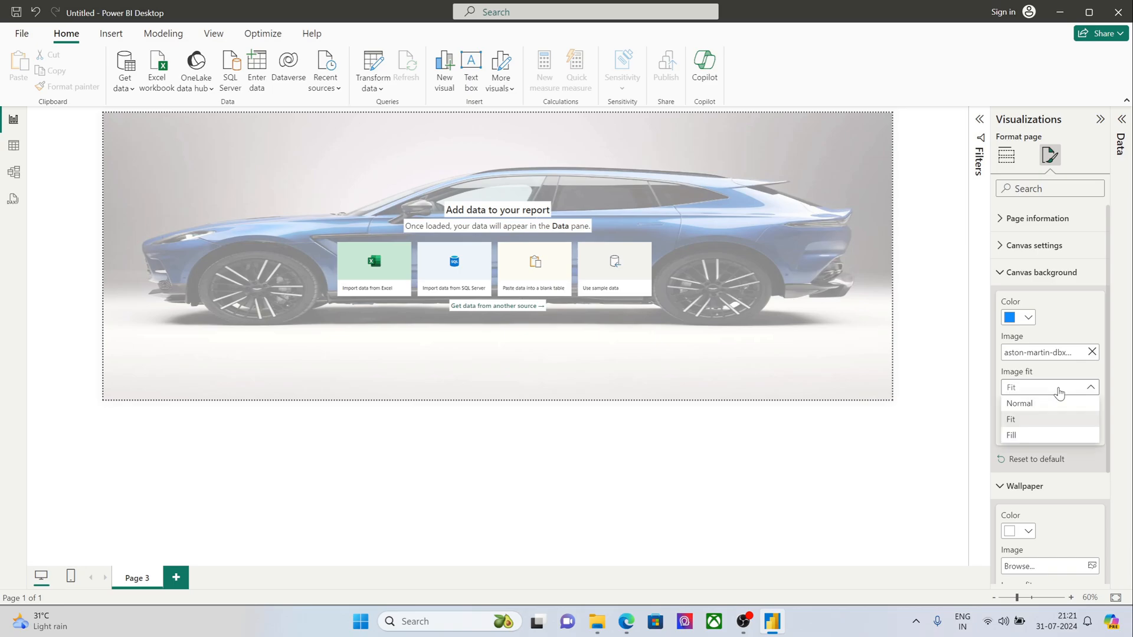
{"action": "left_click", "coordinate": [1030, 434]}
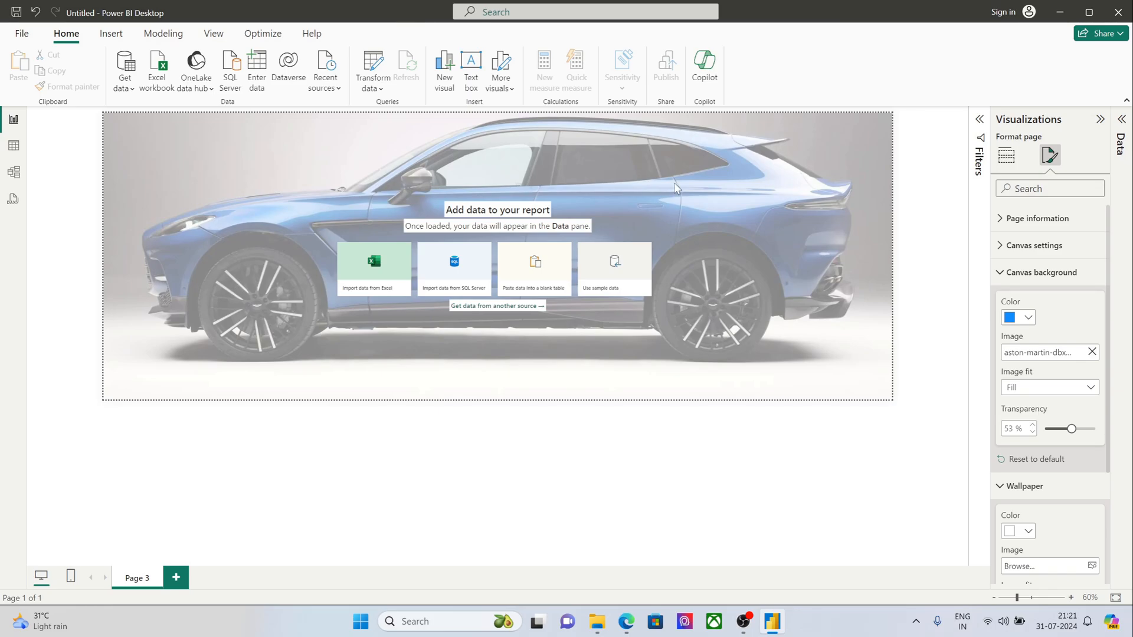
Step: Set the wallpaper color to the bright blue theme color
{"action": "left_click", "coordinate": [1040, 272]}
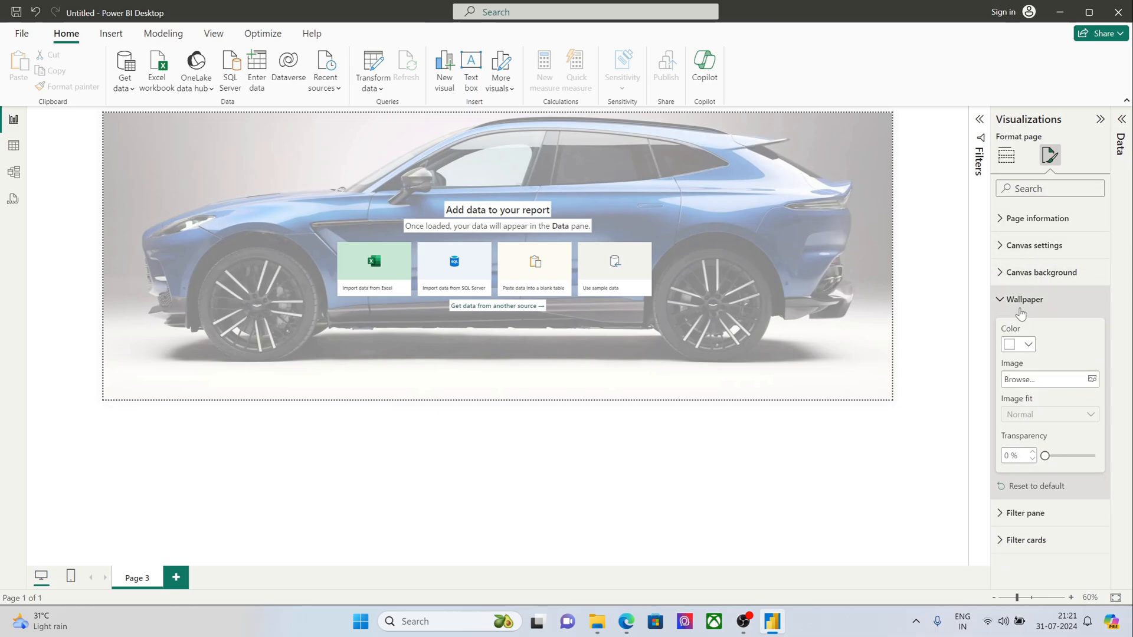
{"action": "left_click", "coordinate": [1016, 347]}
{"action": "left_click", "coordinate": [980, 395]}
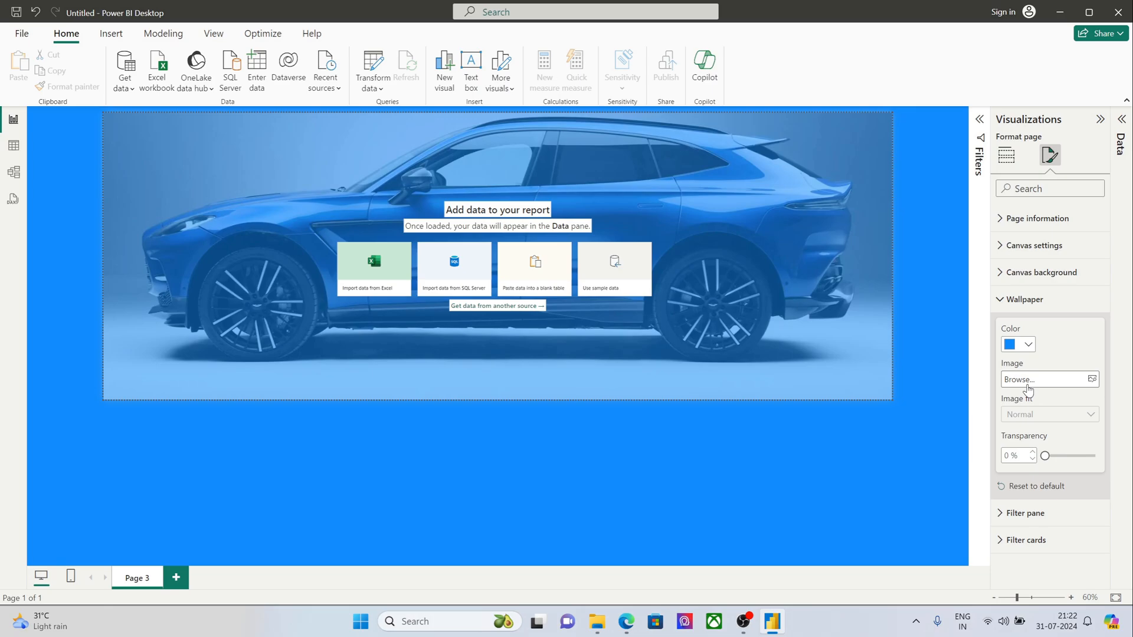
Step: Add aston-martin-dbx707-side-view as the wallpaper image and set its image fit to Fill
{"action": "left_click", "coordinate": [1092, 379]}
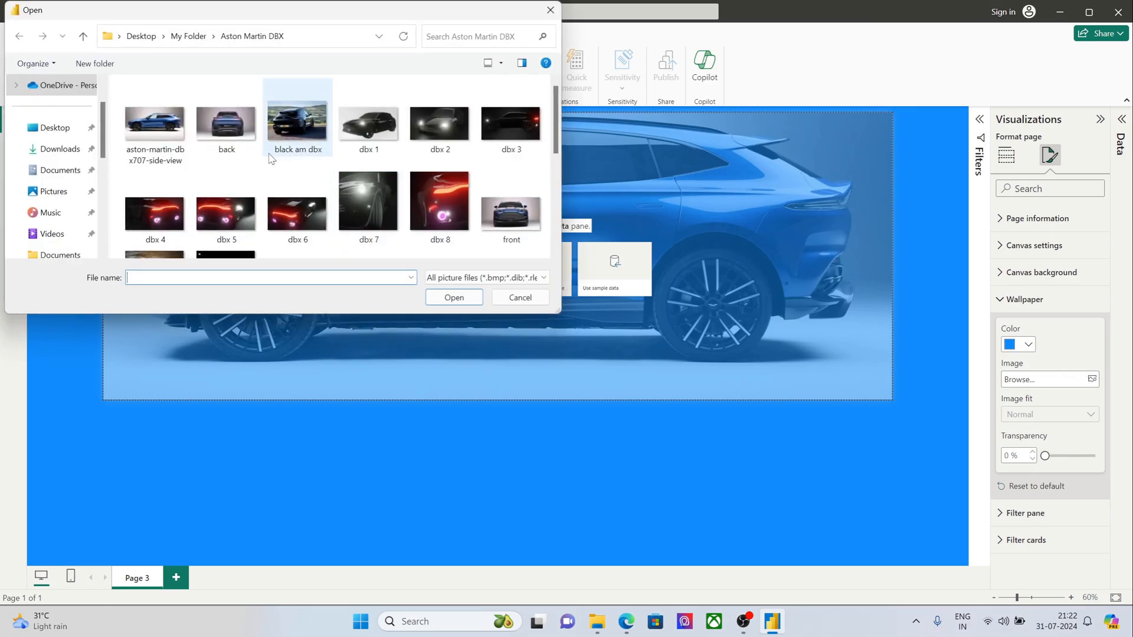
{"action": "left_click", "coordinate": [156, 123]}
{"action": "left_click", "coordinate": [466, 298]}
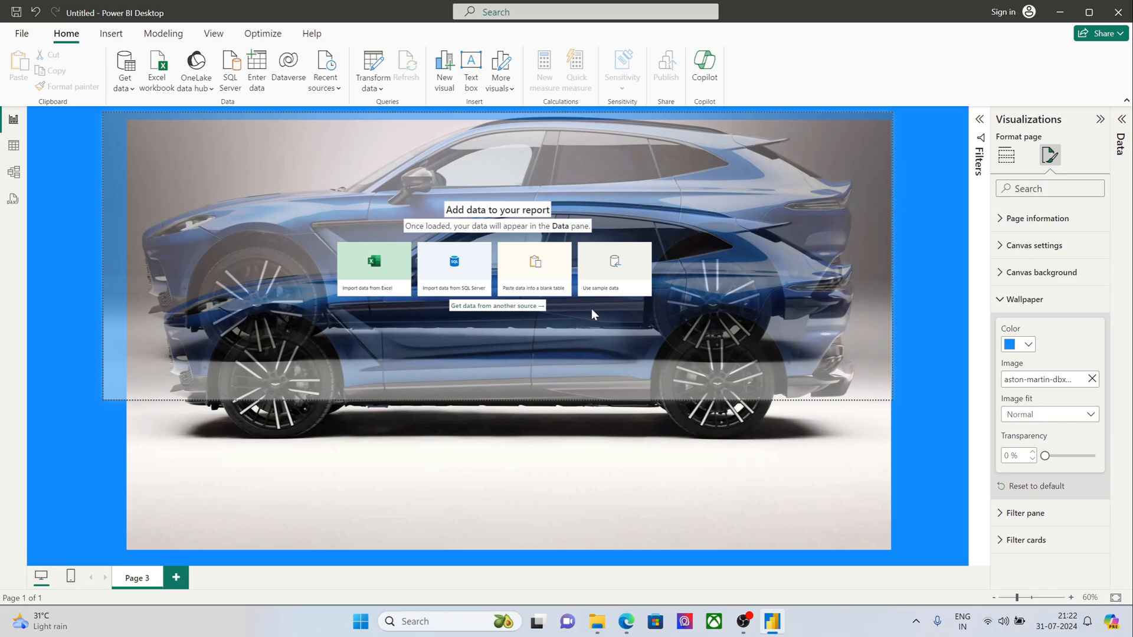
{"action": "left_click", "coordinate": [1087, 415]}
{"action": "left_click", "coordinate": [1034, 468]}
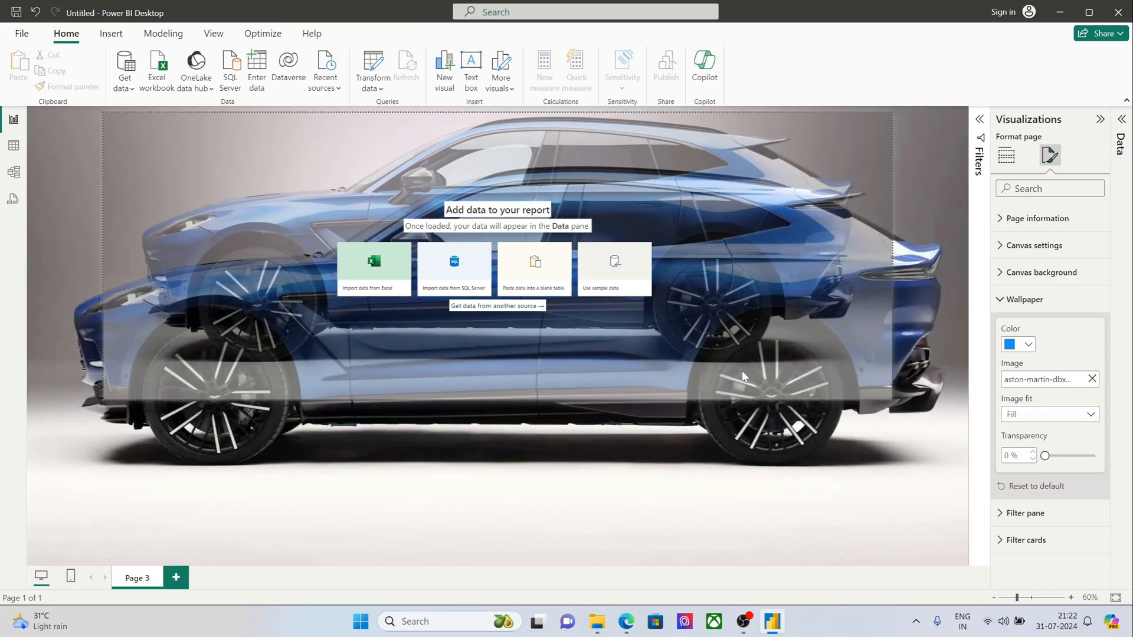
Step: Remove the canvas background image and make the canvas background white with 100% transparency
{"action": "scroll", "coordinate": [678, 348], "scroll_direction": "down", "scroll_amount": 4}
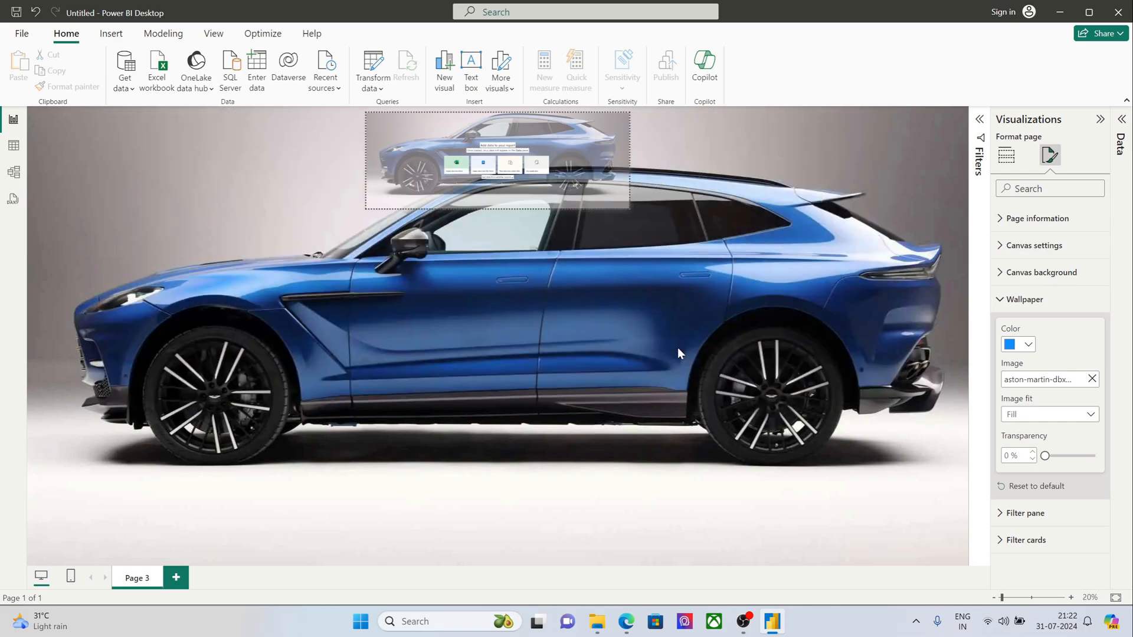
{"action": "scroll", "coordinate": [678, 353], "scroll_direction": "up", "scroll_amount": 4}
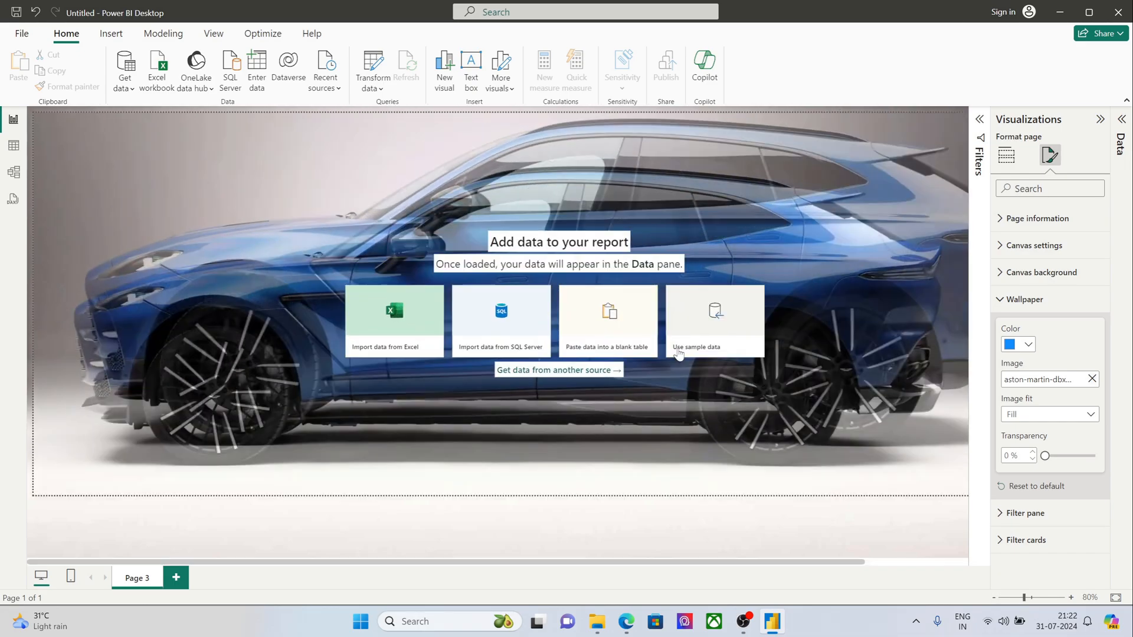
{"action": "scroll", "coordinate": [679, 353], "scroll_direction": "down", "scroll_amount": 3}
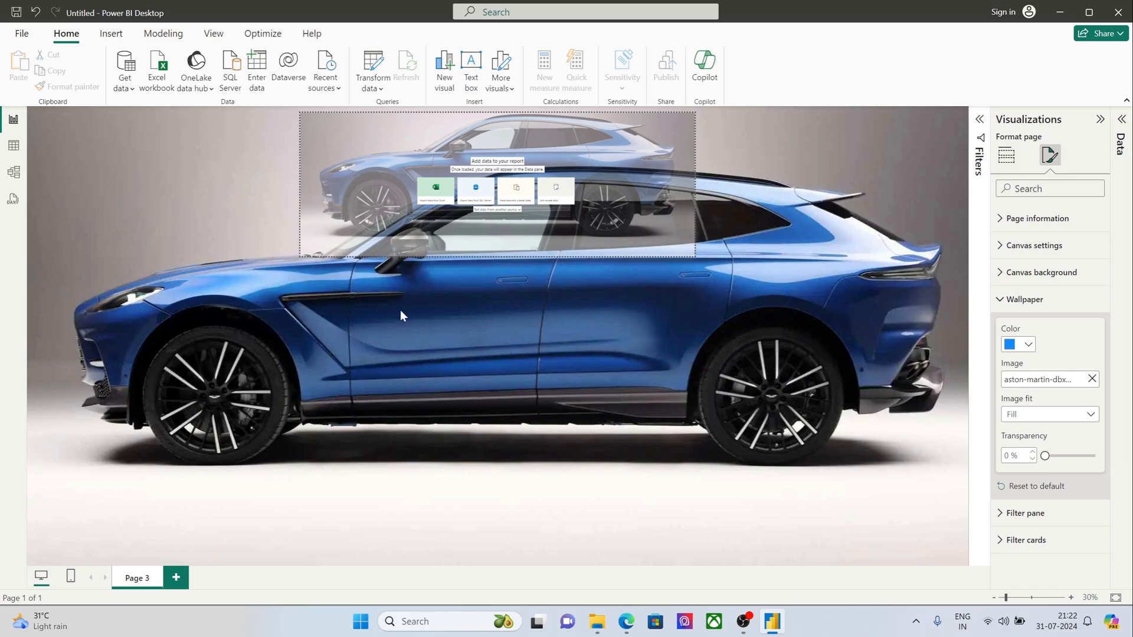
{"action": "scroll", "coordinate": [476, 302], "scroll_direction": "up", "scroll_amount": 3}
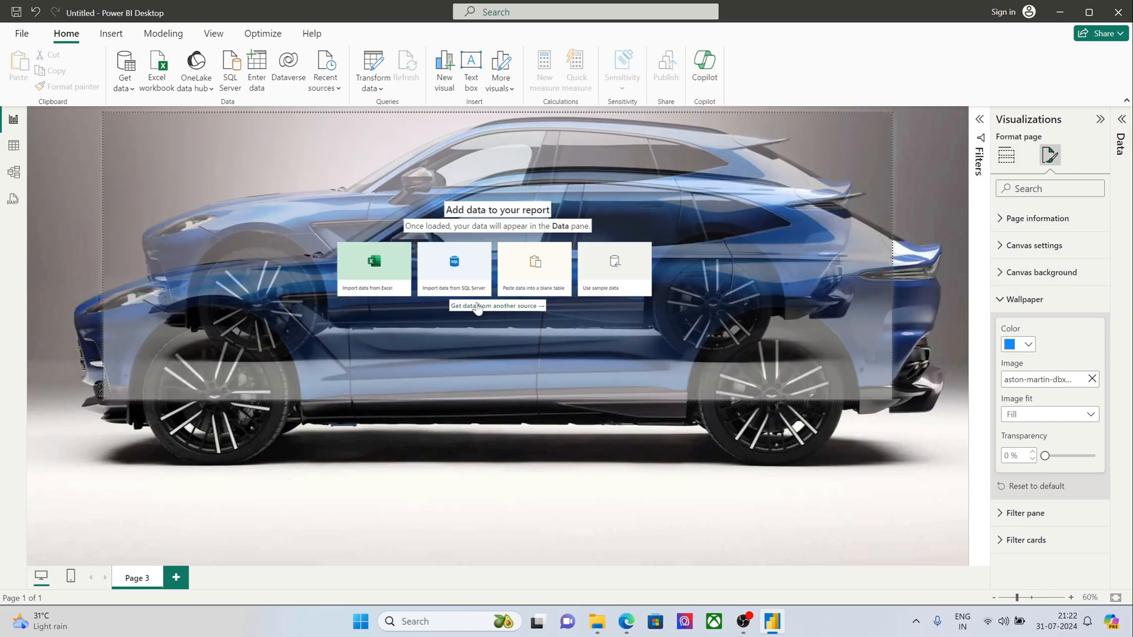
{"action": "left_click", "coordinate": [998, 277]}
{"action": "left_click", "coordinate": [1028, 318]}
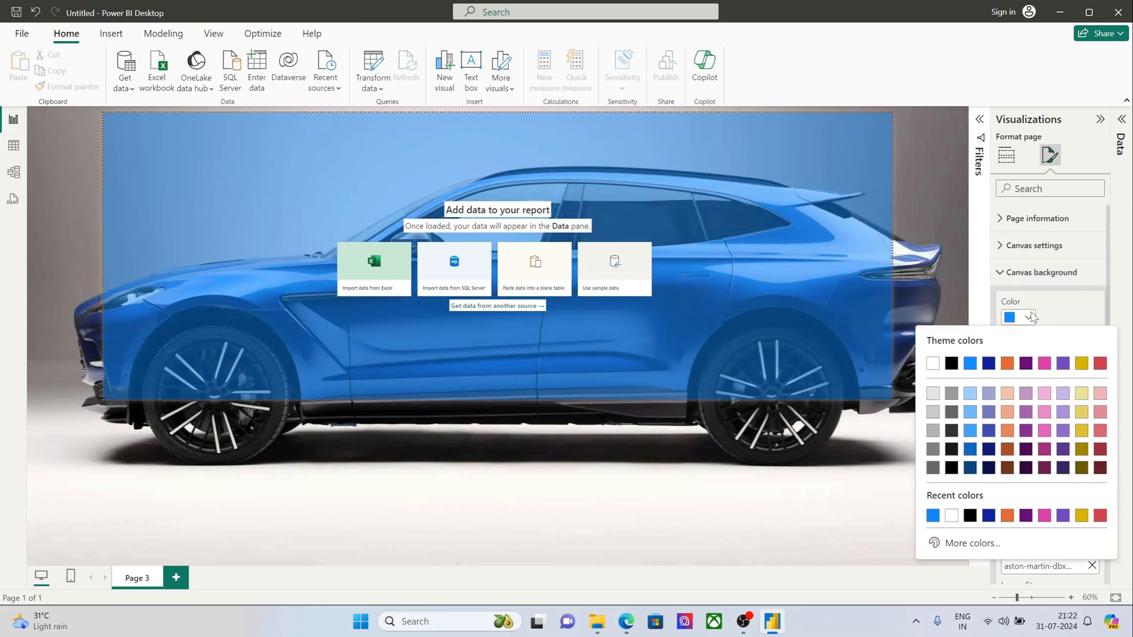
{"action": "left_click", "coordinate": [933, 364]}
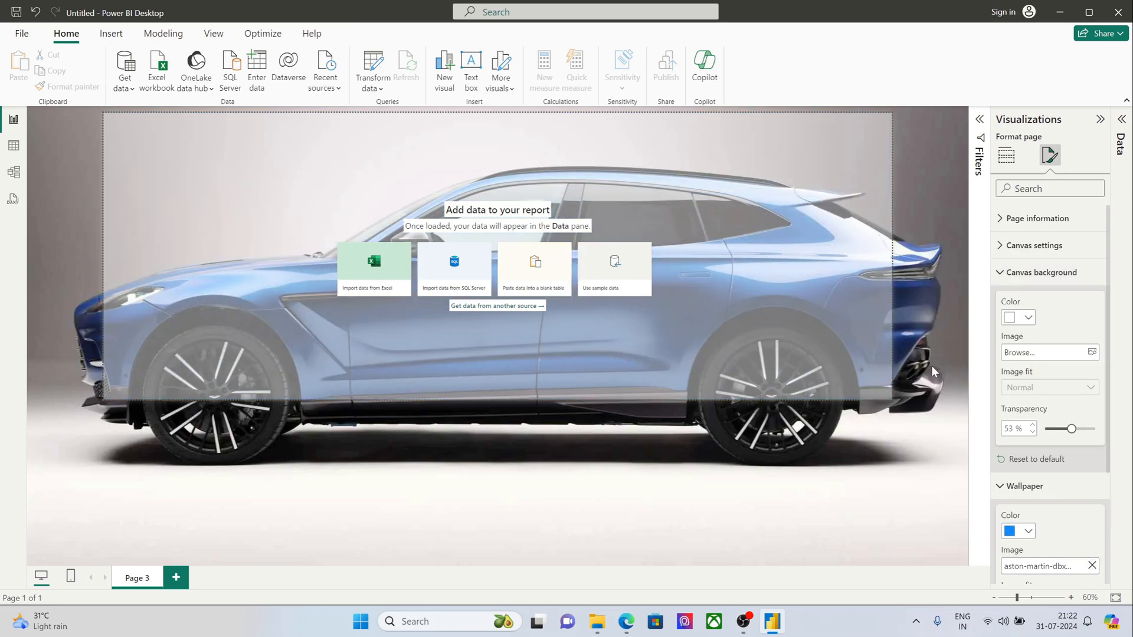
{"action": "left_click_drag", "start_coordinate": [1071, 430], "coordinate": [1097, 429]}
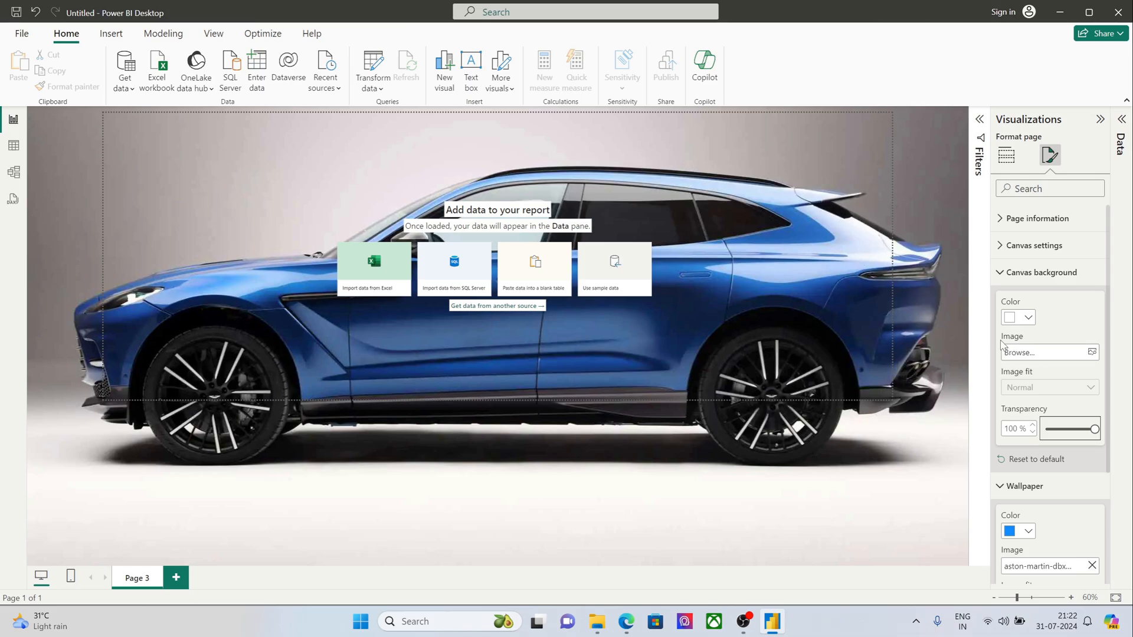
Step: Set the canvas background to the bright blue theme color with 50% transparency
{"action": "left_click", "coordinate": [1001, 279]}
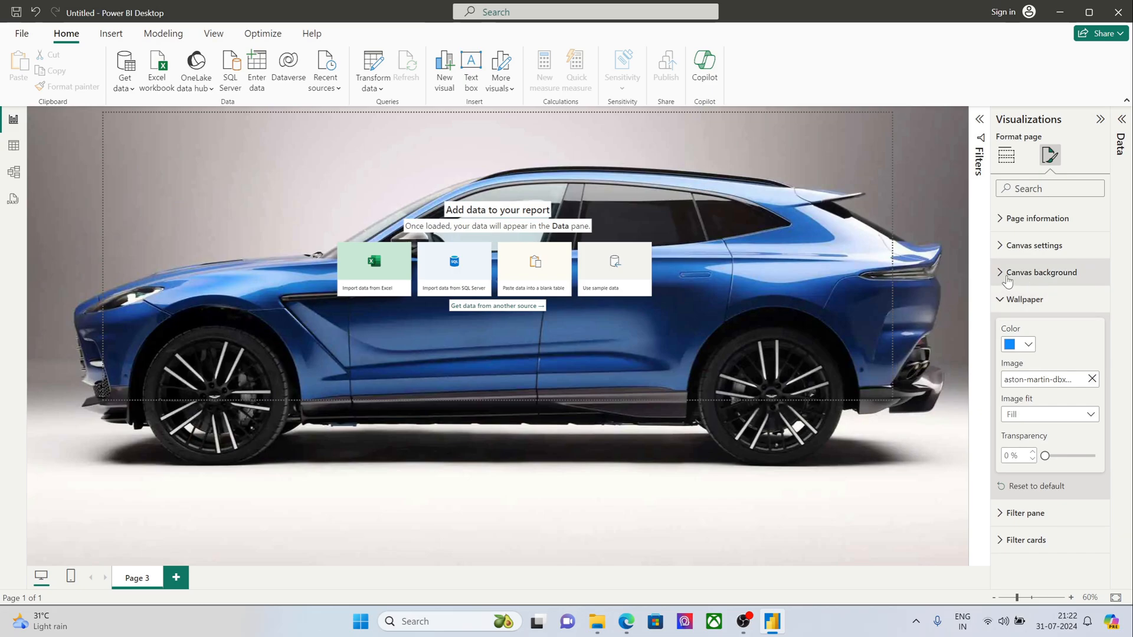
{"action": "left_click", "coordinate": [1007, 278]}
{"action": "left_click", "coordinate": [1027, 318]}
{"action": "left_click", "coordinate": [974, 370]}
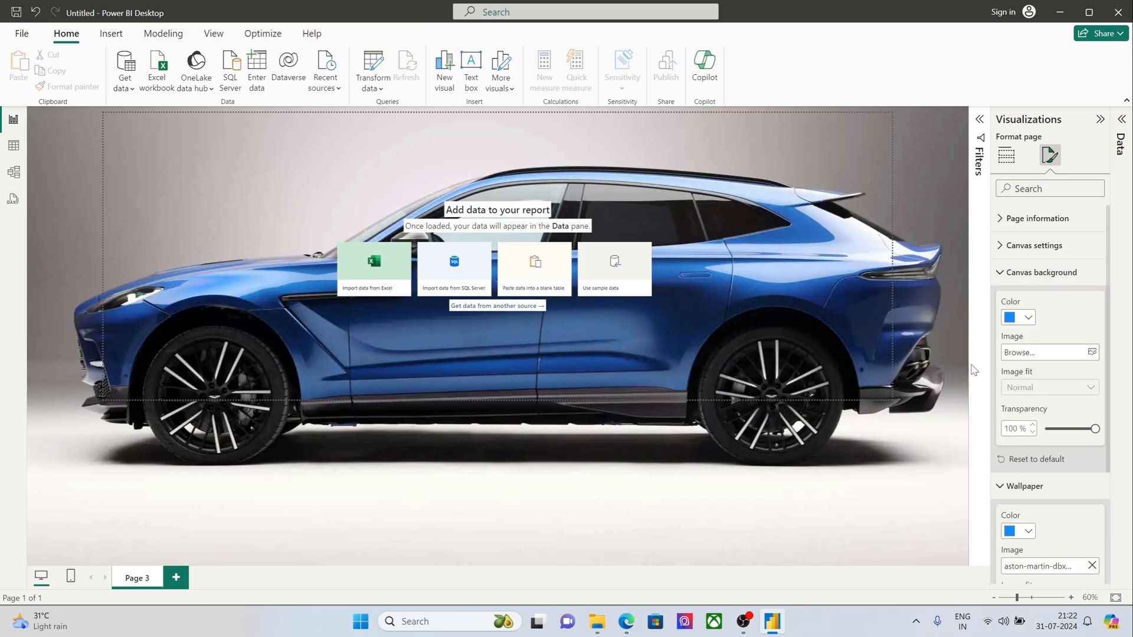
{"action": "scroll", "coordinate": [1050, 355], "scroll_direction": "down", "scroll_amount": 3}
{"action": "left_click", "coordinate": [1069, 273]}
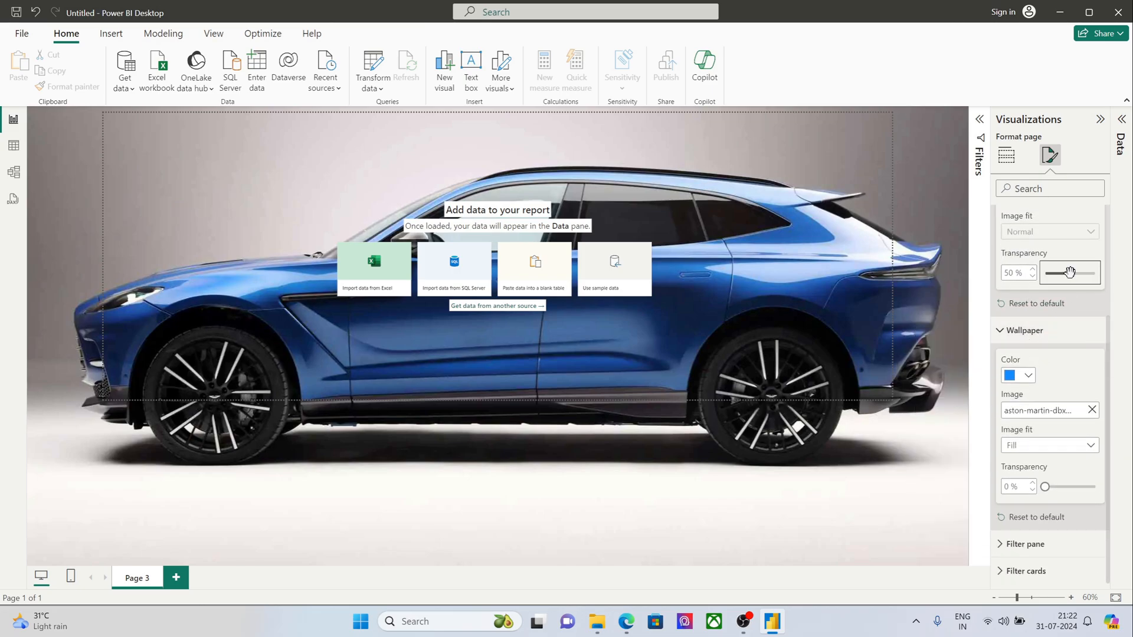
Step: Remove the wallpaper image and add aston-martin-dbx707-side-view as the wallpaper image again
{"action": "left_click", "coordinate": [1092, 410]}
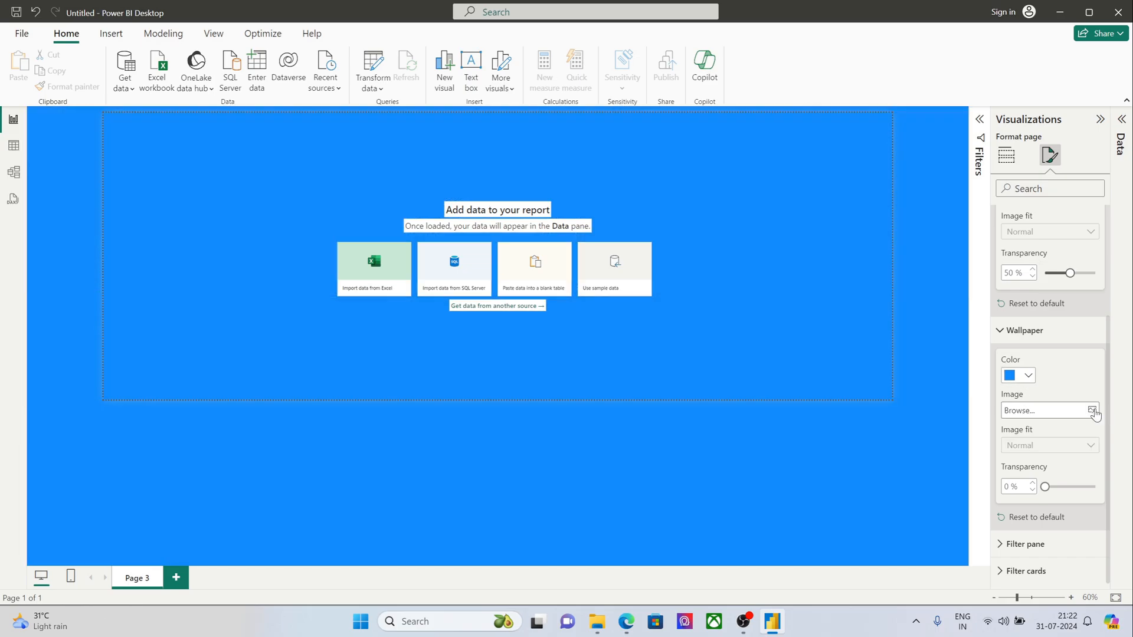
{"action": "left_click", "coordinate": [1091, 410]}
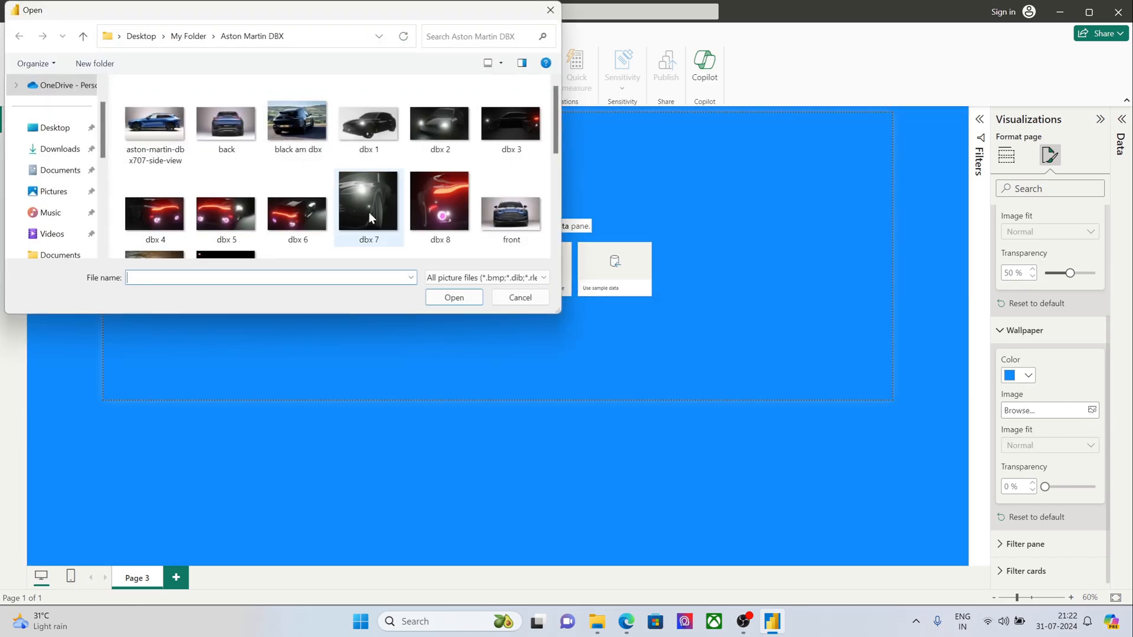
{"action": "left_click", "coordinate": [154, 124]}
{"action": "left_click", "coordinate": [454, 297]}
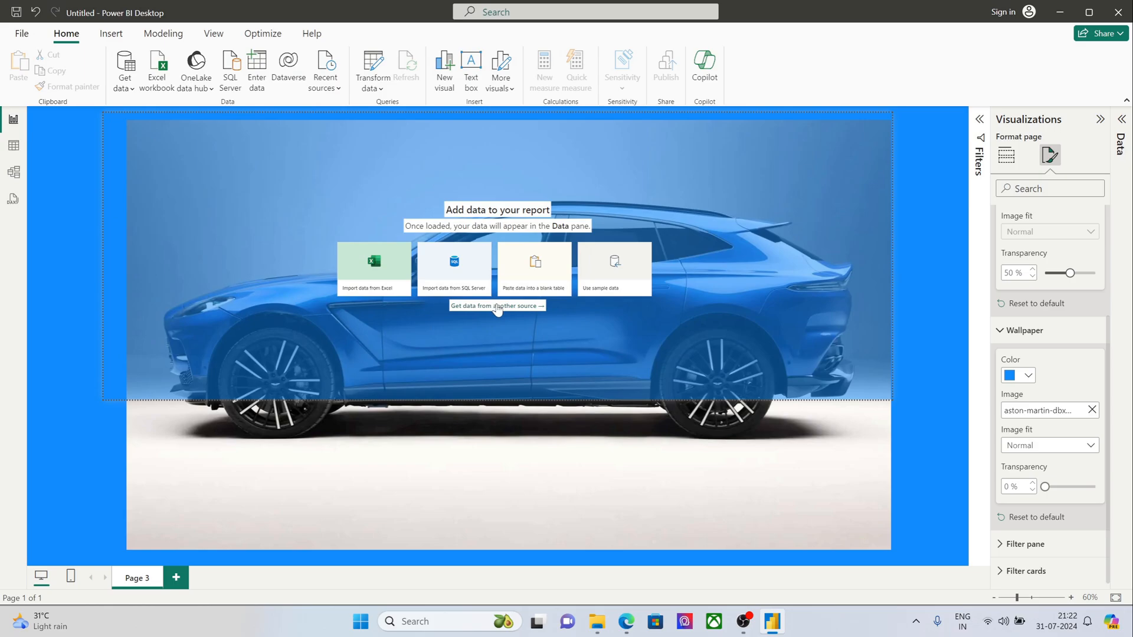
Step: Try a wallpaper transparency of 73% and return it to 0%
{"action": "left_click", "coordinate": [1081, 487]}
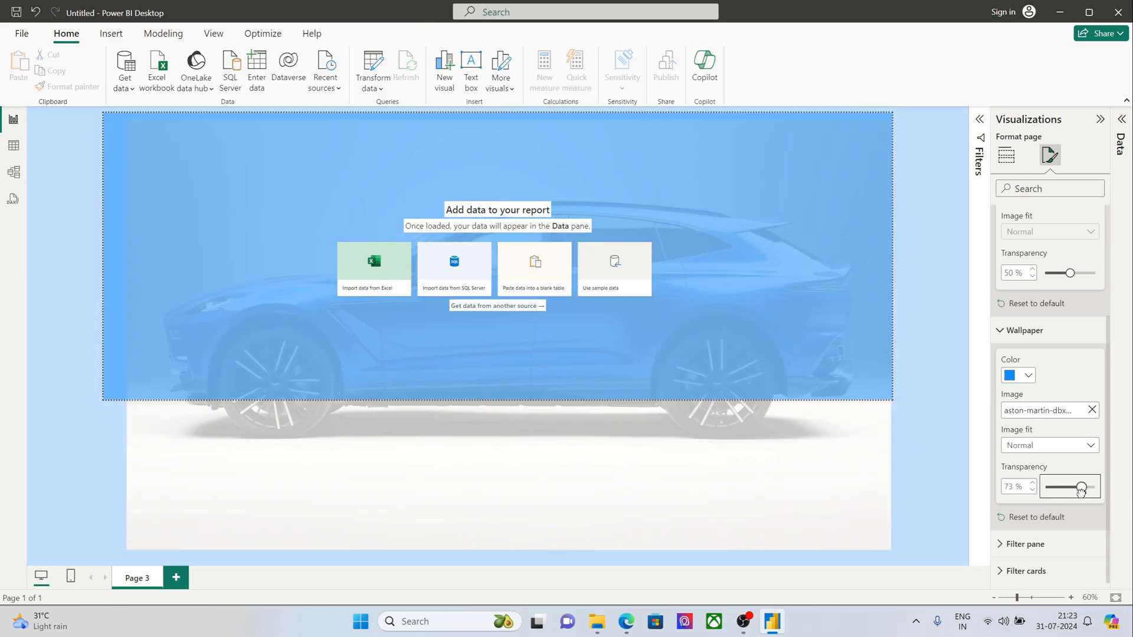
{"action": "left_click_drag", "start_coordinate": [1081, 487], "coordinate": [1045, 488]}
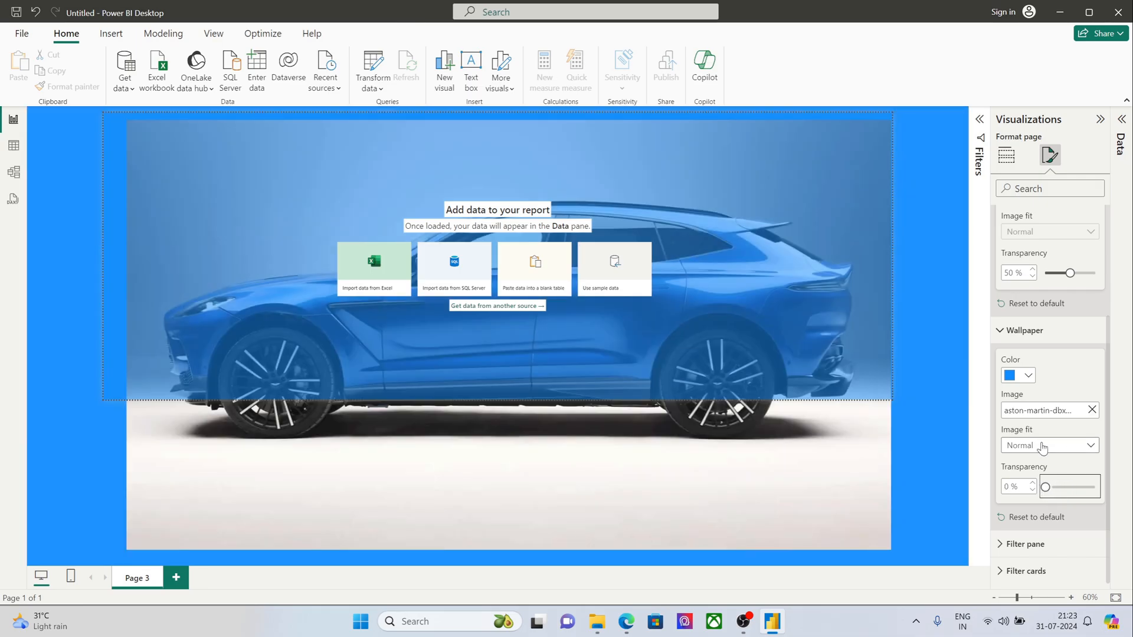
Step: Remove the wallpaper image and set the wallpaper color to white
{"action": "left_click", "coordinate": [1093, 410]}
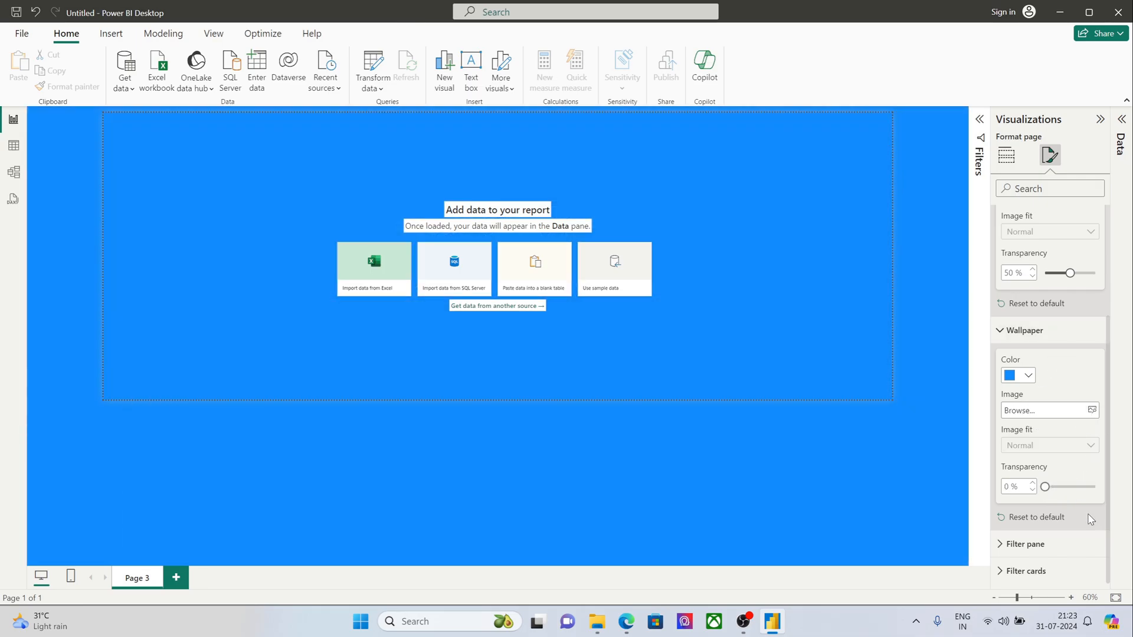
{"action": "left_click", "coordinate": [1021, 376]}
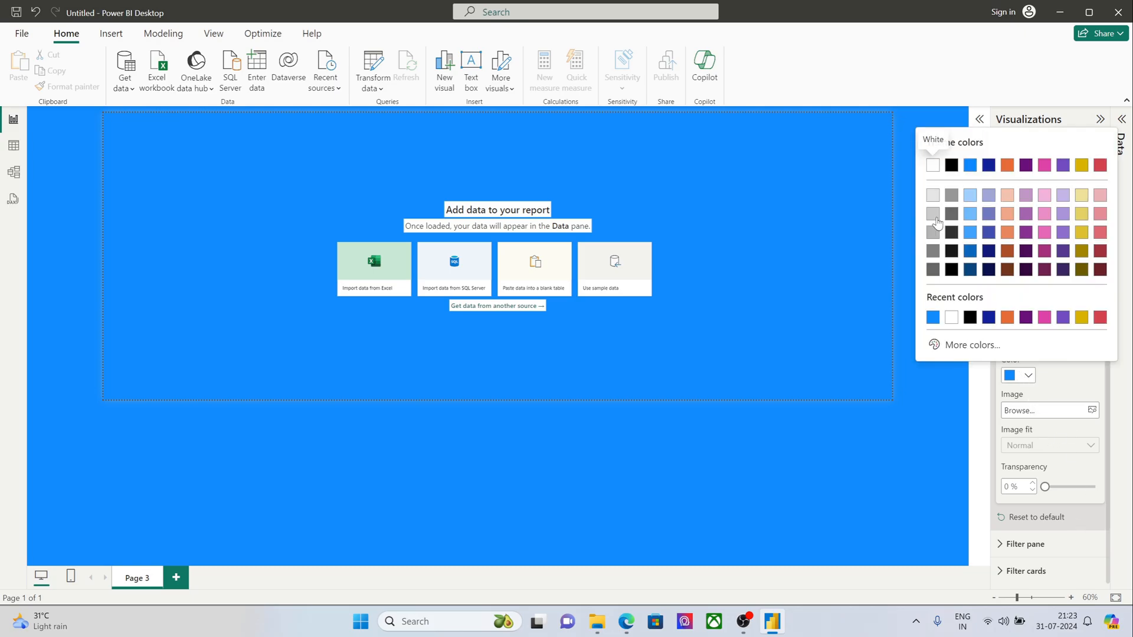
{"action": "left_click", "coordinate": [931, 165]}
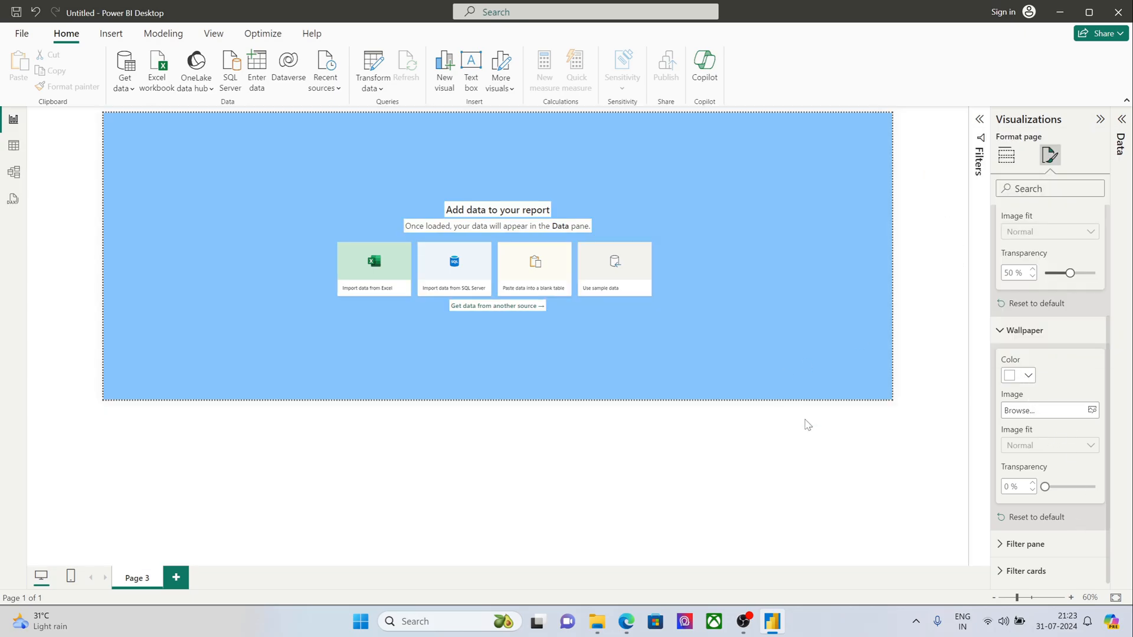
{"action": "left_click", "coordinate": [1016, 331]}
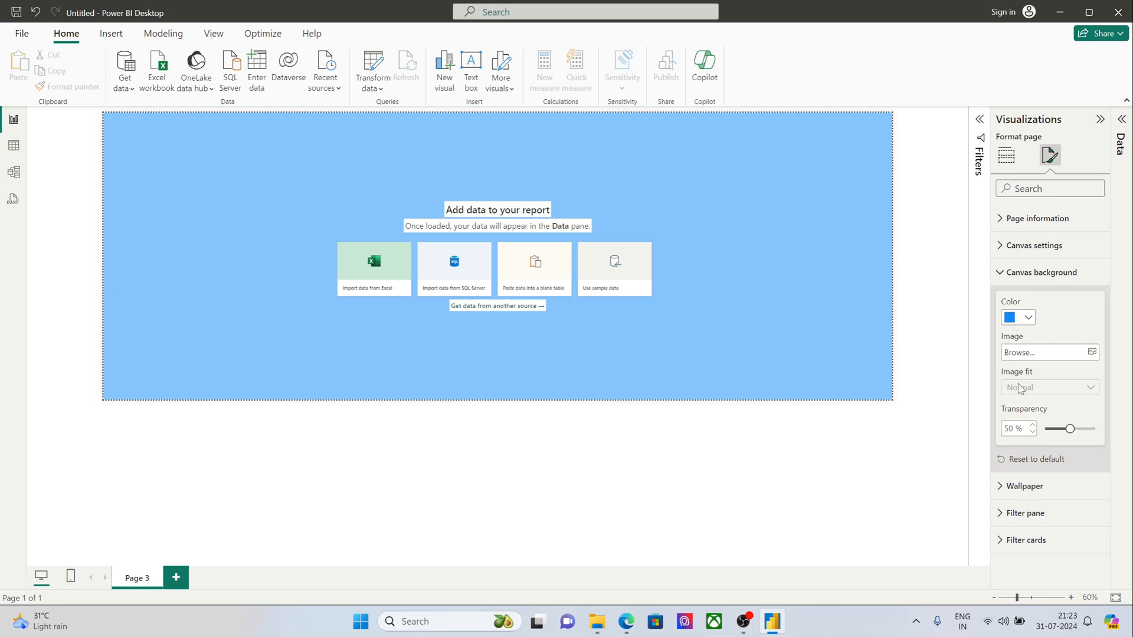
Step: Show the filter pane formatting options and expand the report's Filters pane
{"action": "left_click", "coordinate": [1011, 523]}
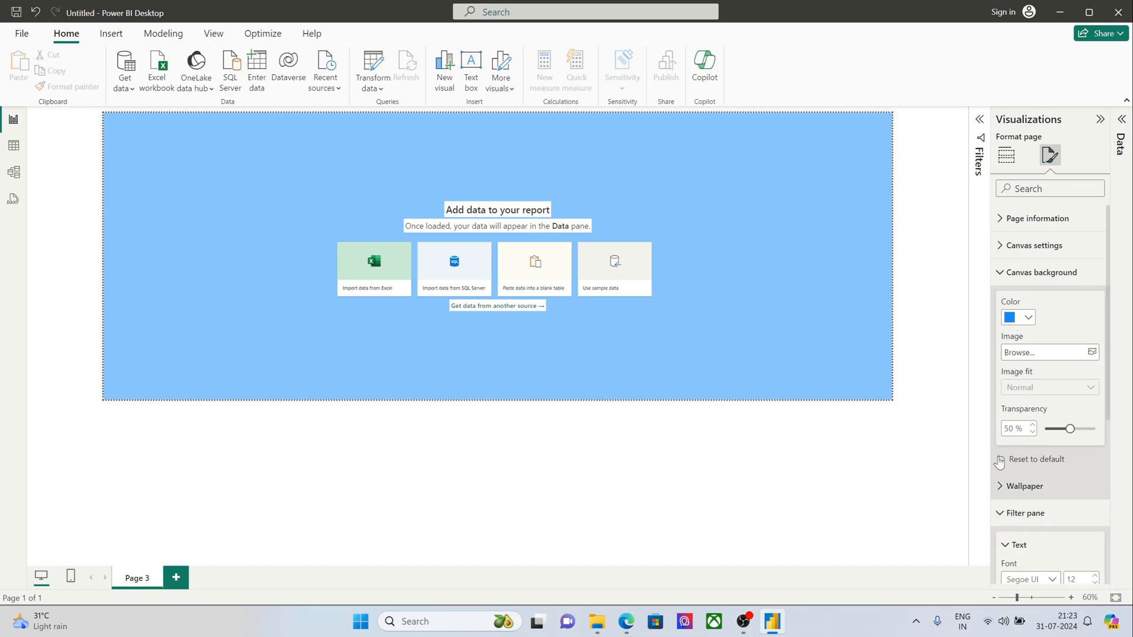
{"action": "left_click", "coordinate": [980, 124]}
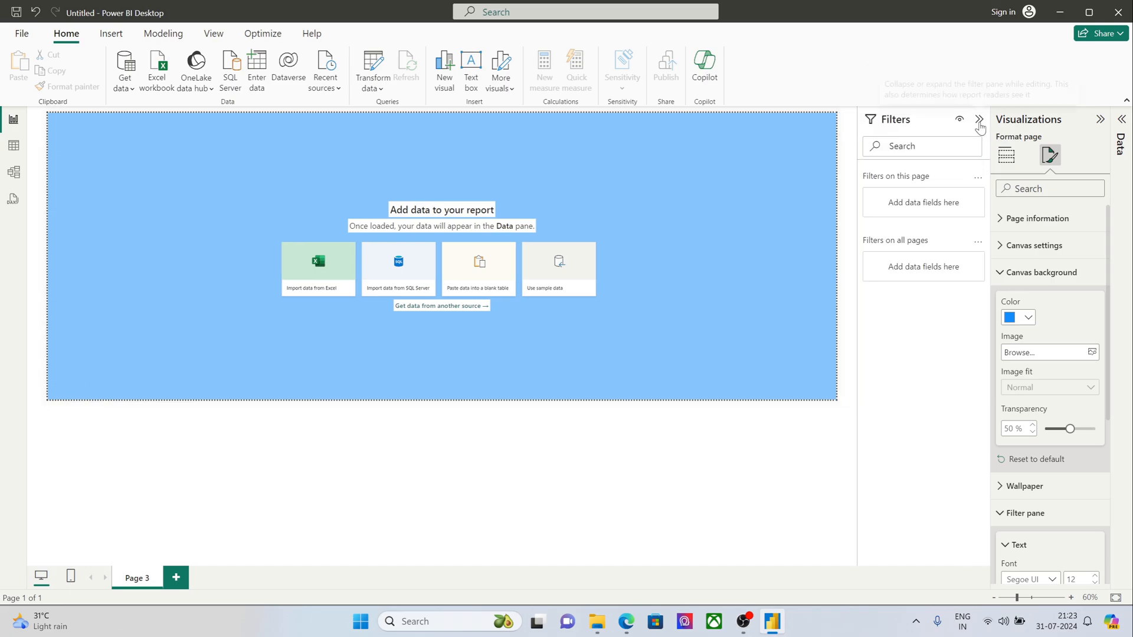
{"action": "scroll", "coordinate": [1015, 317], "scroll_direction": "down", "scroll_amount": 3}
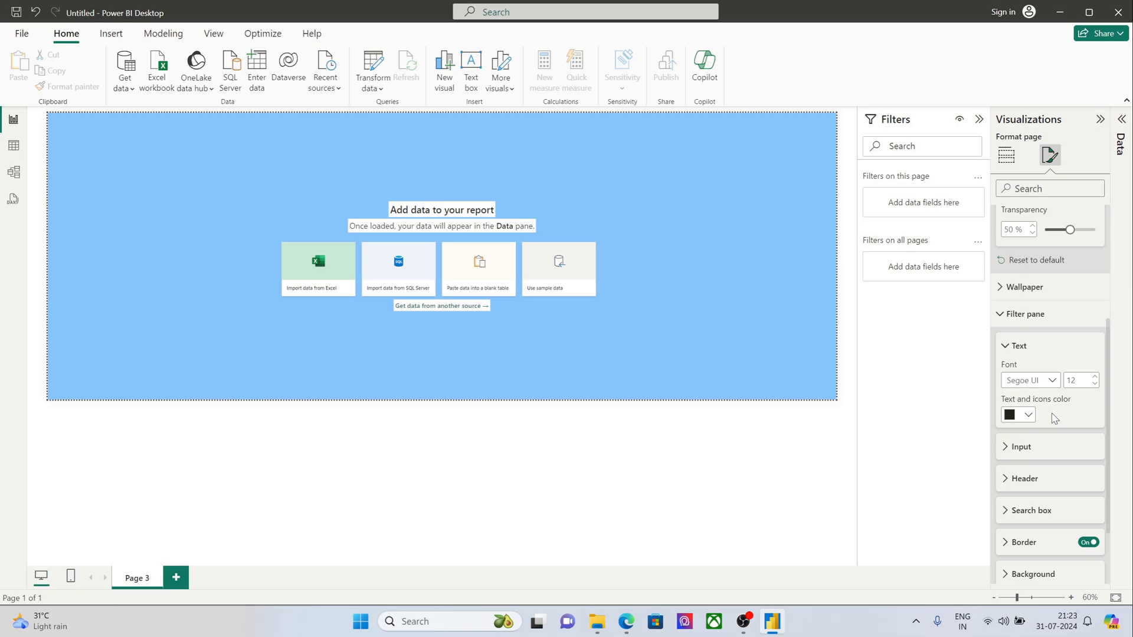
Step: Try orange and pink as the filter pane's text and icons color and set it to black
{"action": "left_click", "coordinate": [1028, 415]}
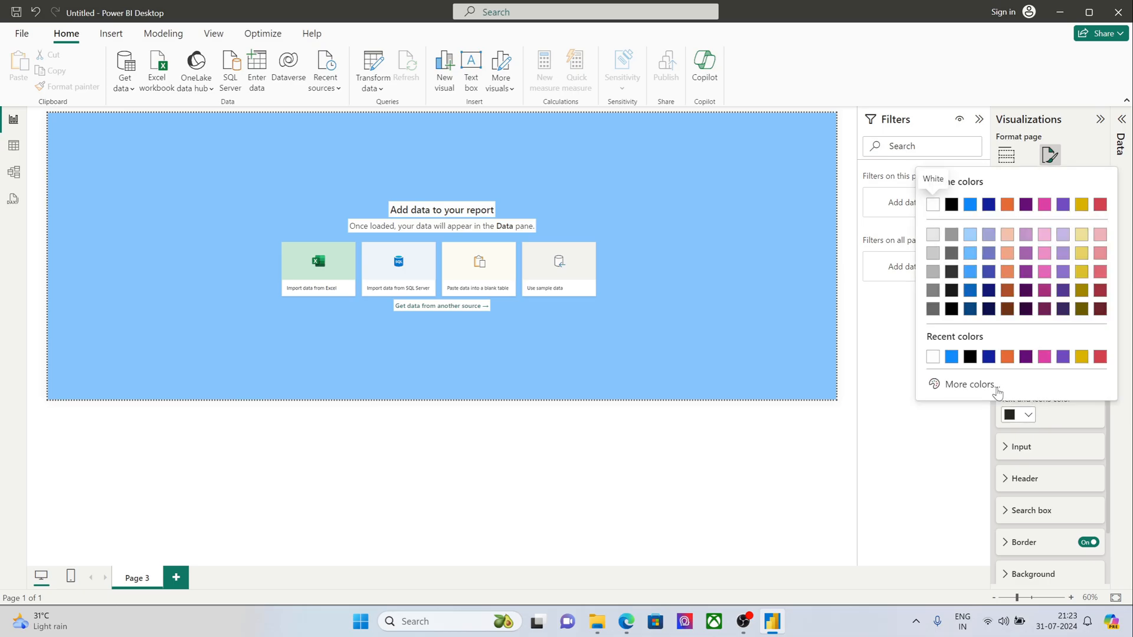
{"action": "left_click", "coordinate": [1007, 357]}
{"action": "left_click", "coordinate": [1028, 414]}
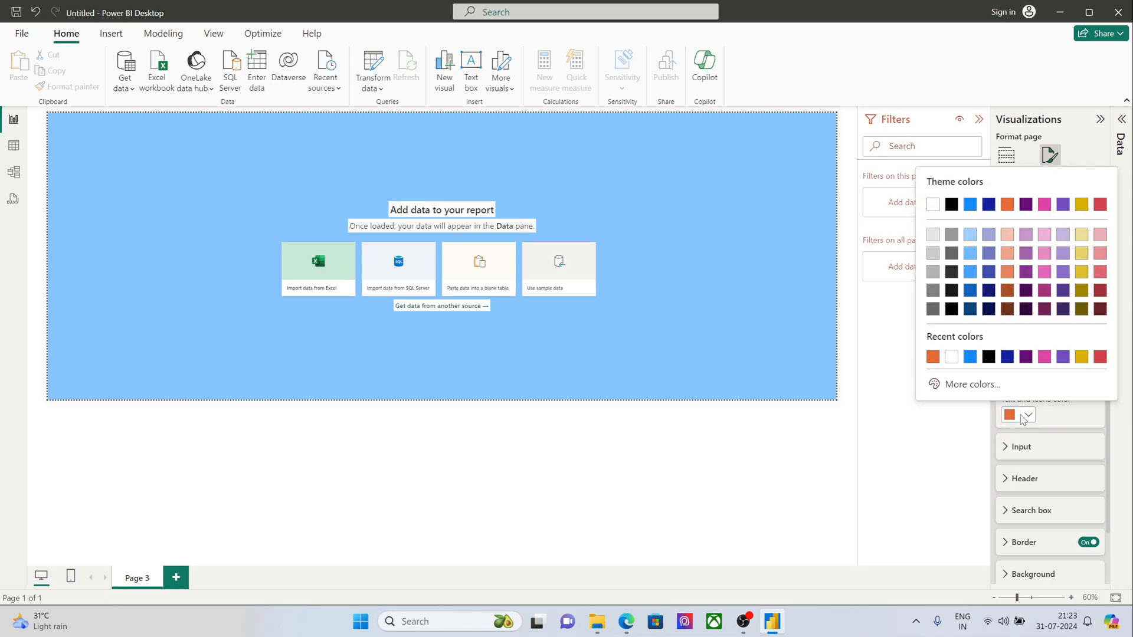
{"action": "left_click", "coordinate": [1046, 273]}
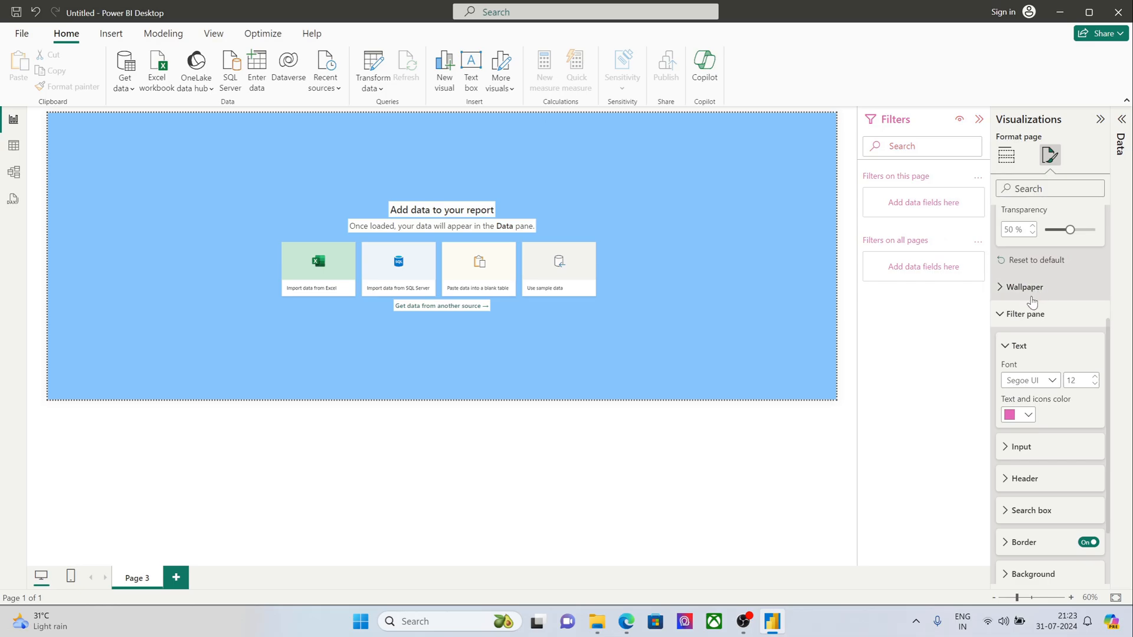
{"action": "left_click", "coordinate": [1028, 415]}
{"action": "left_click", "coordinate": [955, 205]}
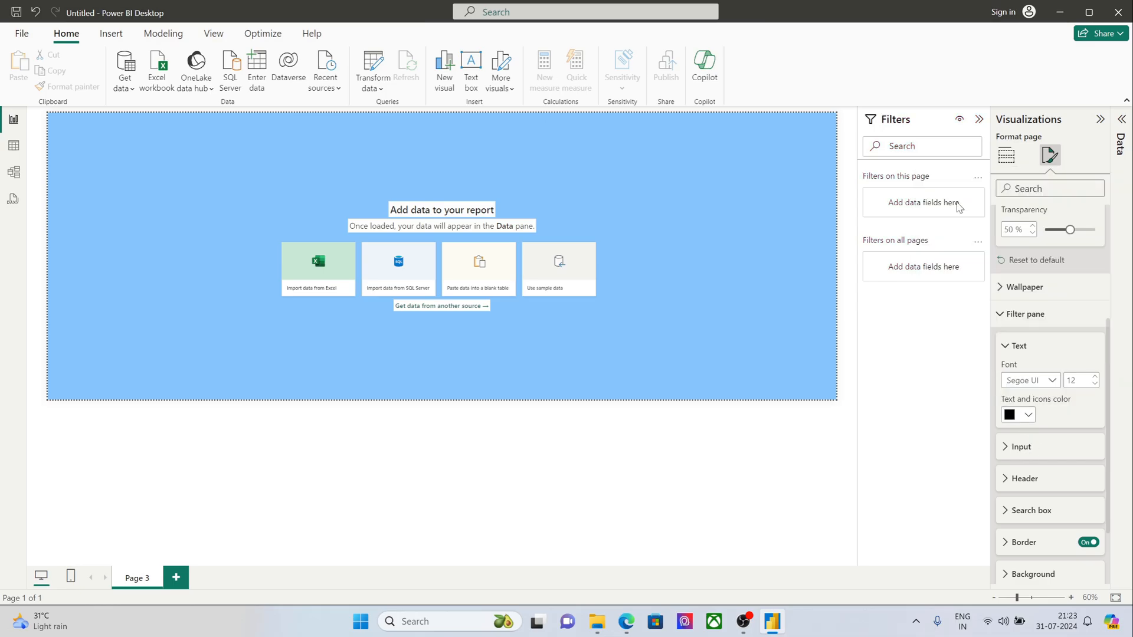
Step: View the filter pane's input box color option, and try a 15 pt header text size before returning it to 9 pt
{"action": "left_click", "coordinate": [1043, 450]}
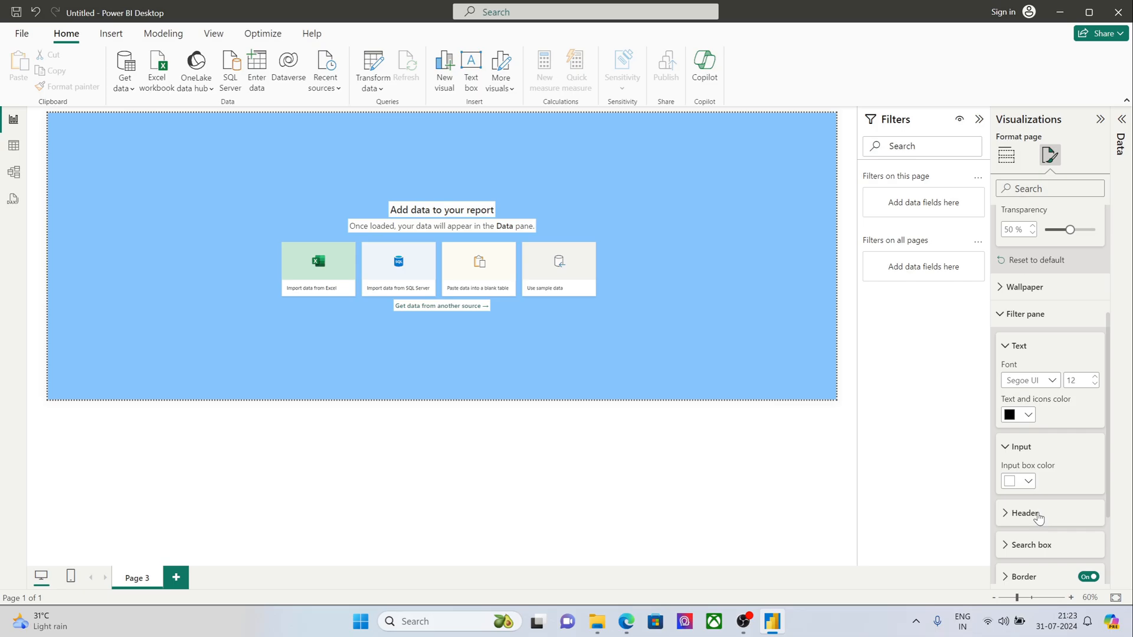
{"action": "left_click", "coordinate": [1007, 449]}
{"action": "scroll", "coordinate": [1008, 449], "scroll_direction": "down", "scroll_amount": 3}
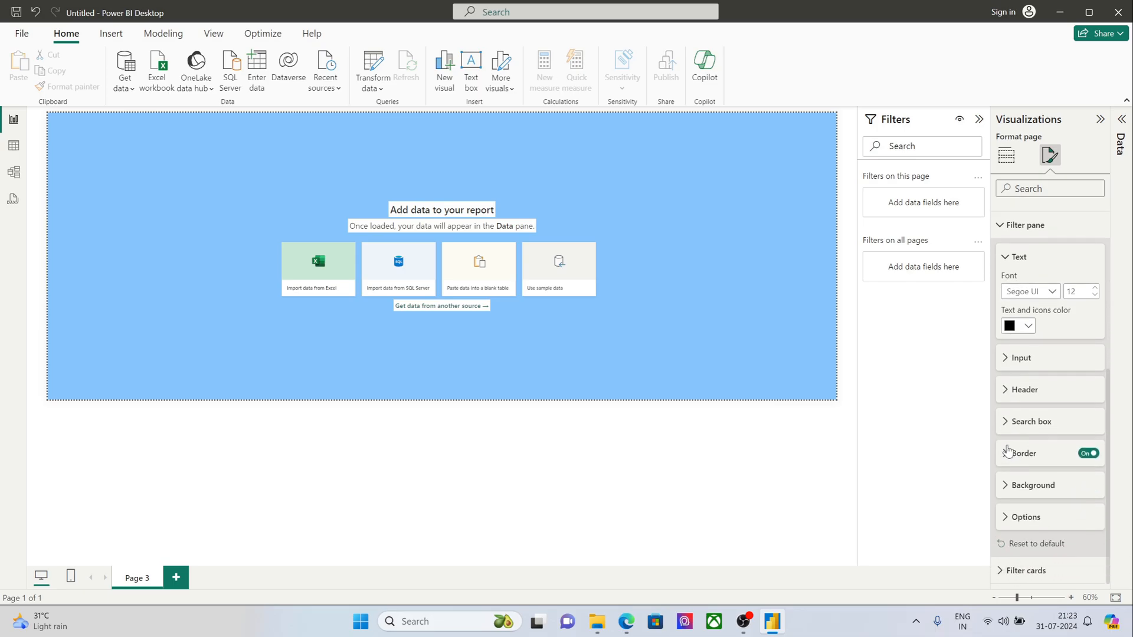
{"action": "left_click", "coordinate": [1017, 390]}
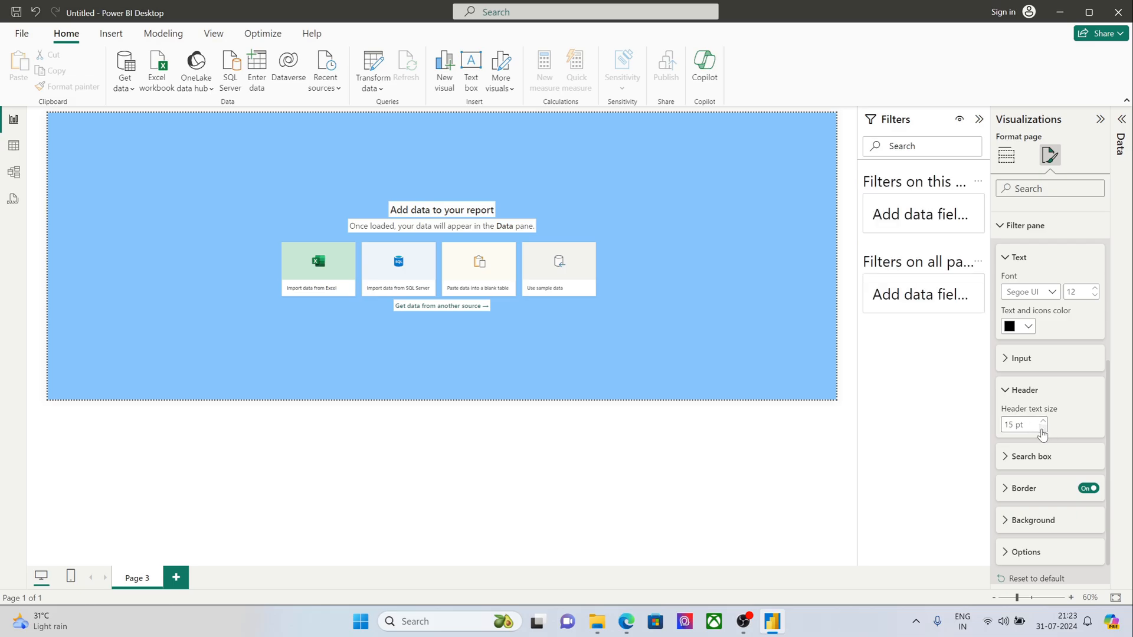
{"action": "left_click", "coordinate": [1043, 429]}
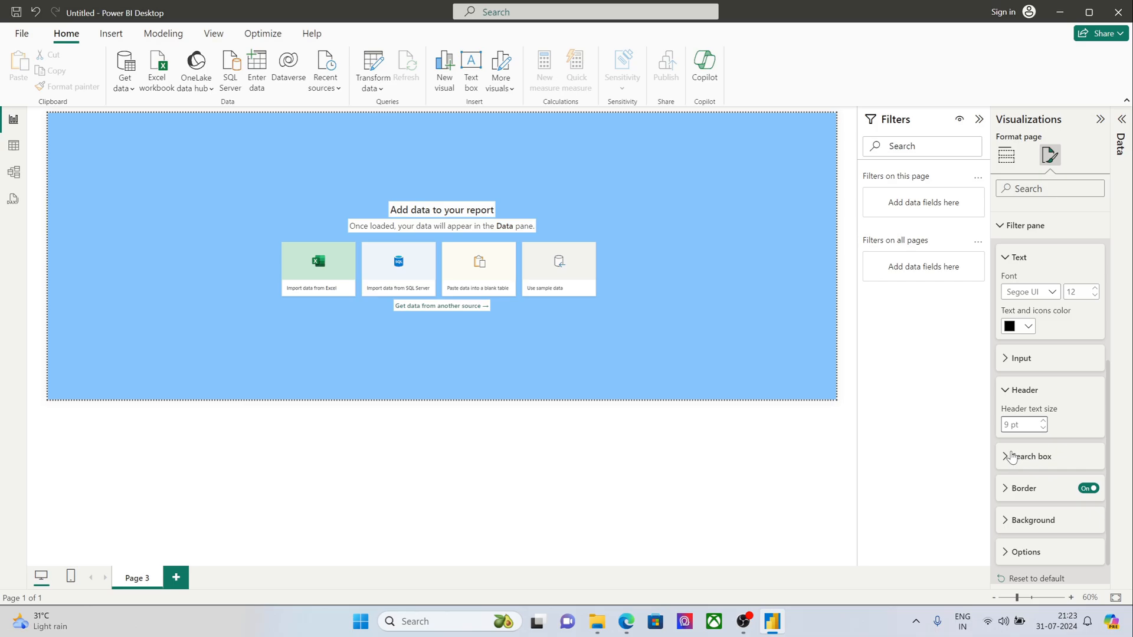
Step: Try a 16 pt search text size for the filter pane's search box and reduce it again
{"action": "left_click", "coordinate": [1032, 456]}
{"action": "scroll", "coordinate": [1036, 454], "scroll_direction": "down", "scroll_amount": 2}
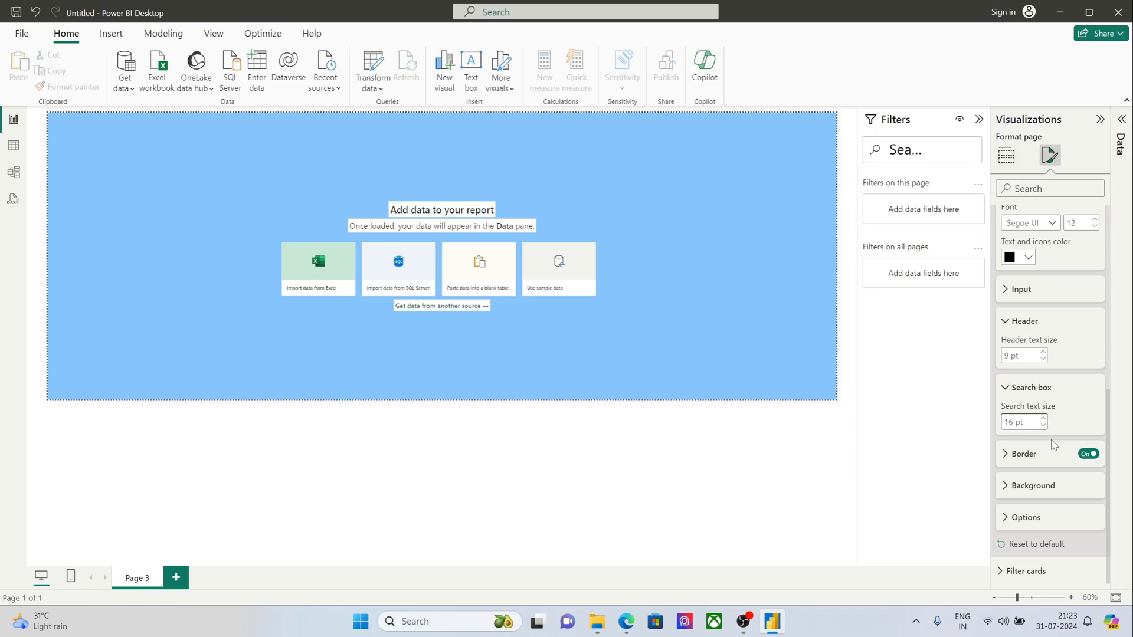
{"action": "left_click", "coordinate": [1043, 425]}
{"action": "left_click", "coordinate": [1043, 425]}
{"action": "left_click", "coordinate": [1022, 388]}
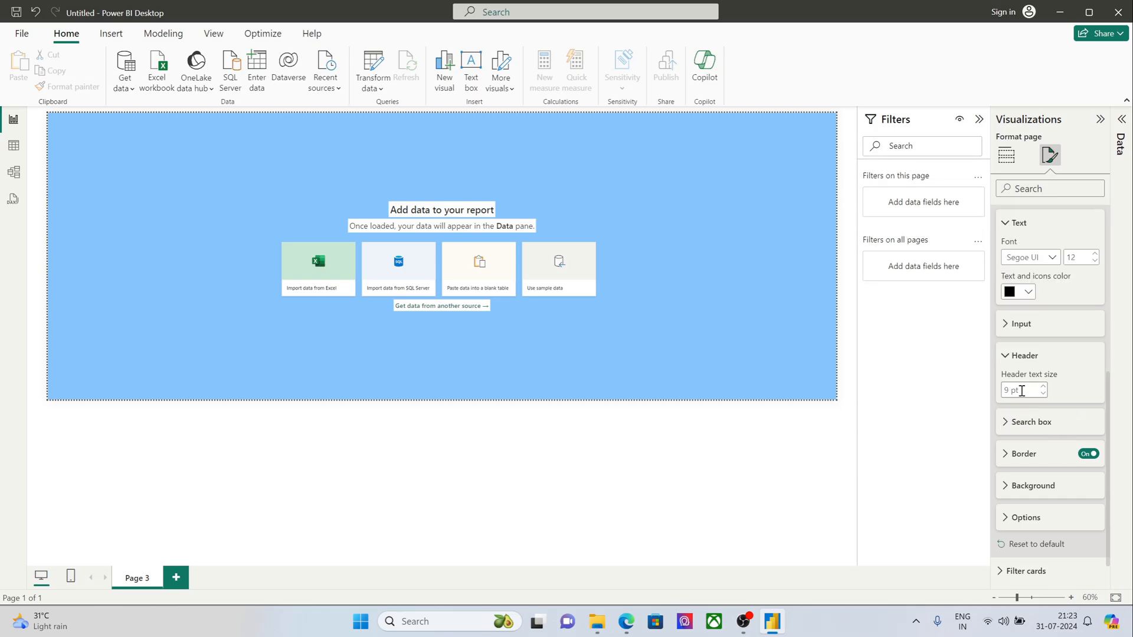
{"action": "left_click", "coordinate": [1006, 355]}
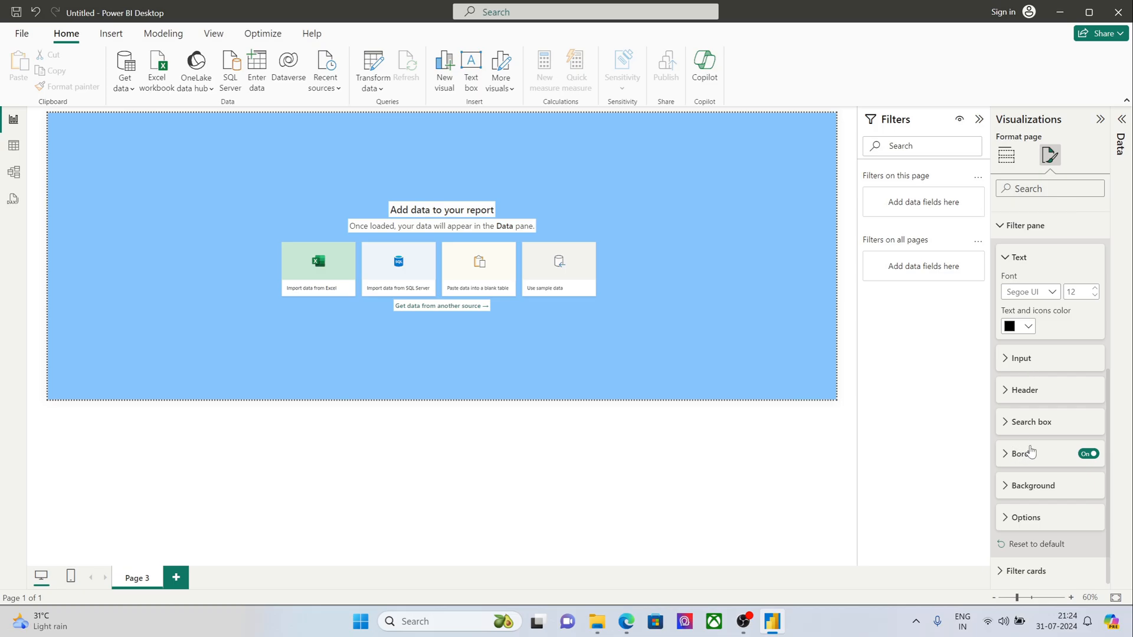
Step: Try the bright blue theme color as the filter pane background and set it back to white
{"action": "left_click", "coordinate": [1030, 485]}
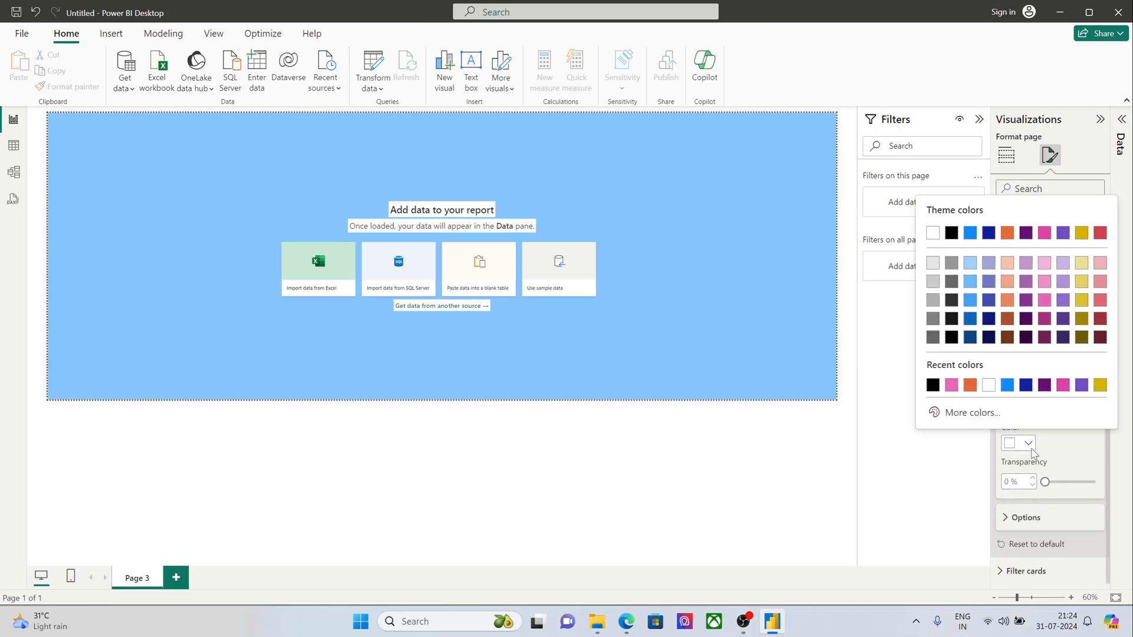
{"action": "left_click", "coordinate": [1024, 442]}
{"action": "left_click", "coordinate": [1014, 385]}
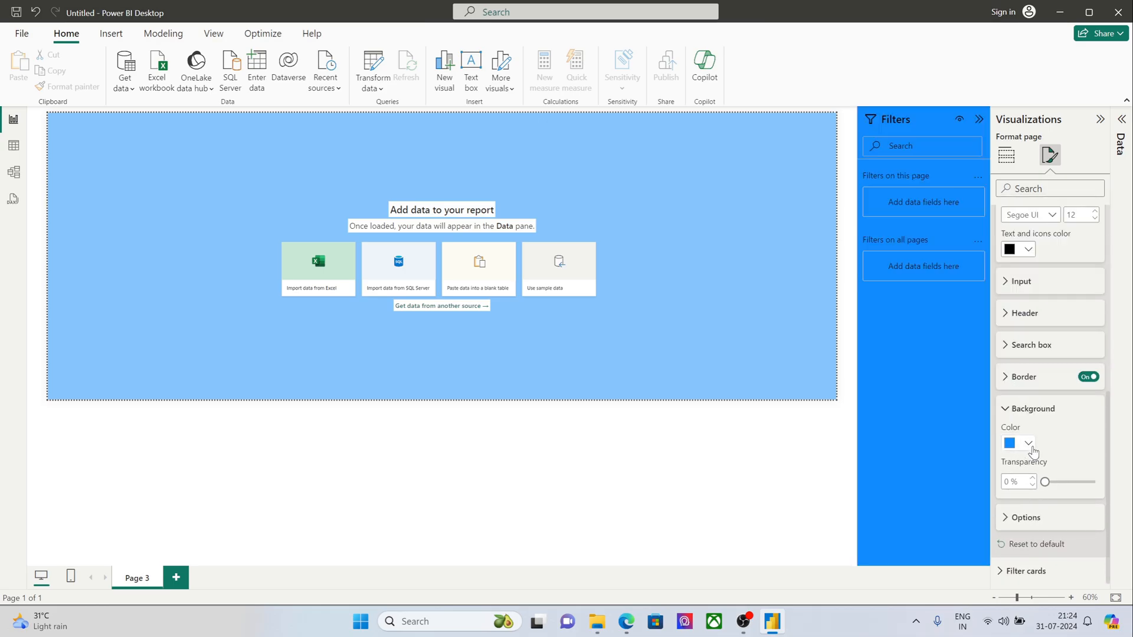
{"action": "left_click", "coordinate": [1027, 444]}
{"action": "left_click", "coordinate": [934, 234]}
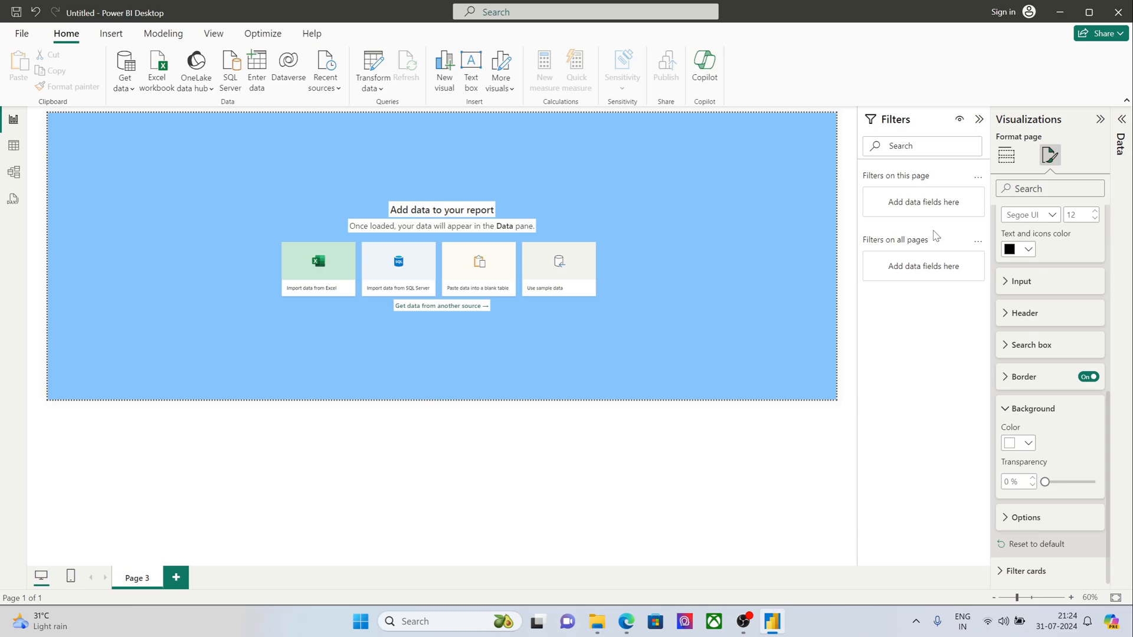
{"action": "left_click", "coordinate": [1014, 412]}
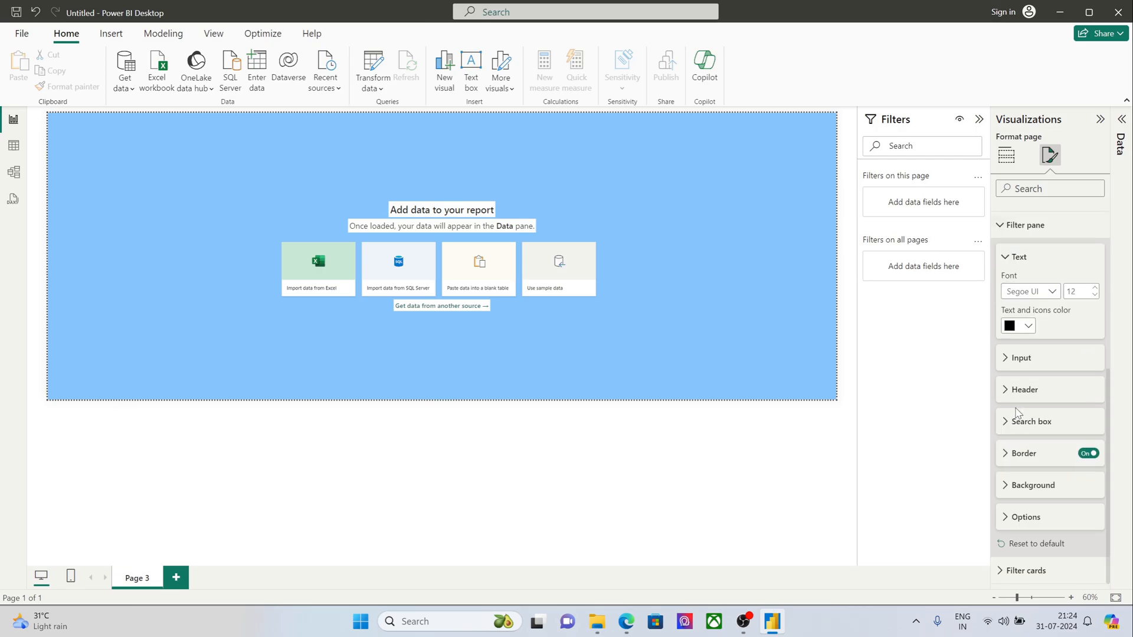
{"action": "left_click", "coordinate": [1005, 231]}
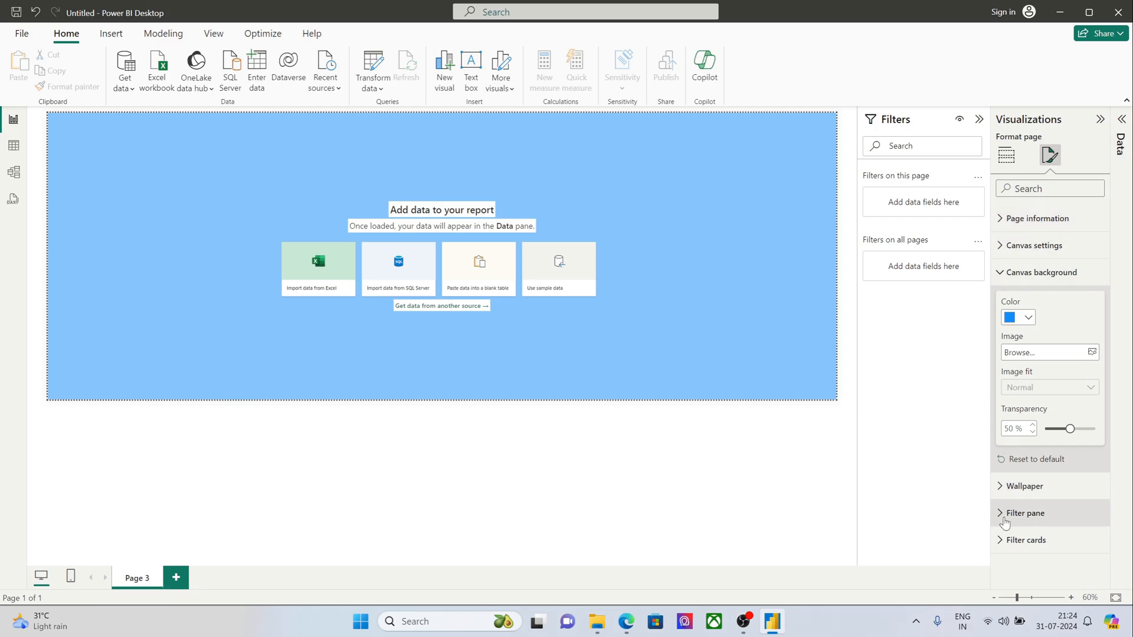
Step: Try a text size of 16 for the filter cards
{"action": "left_click", "coordinate": [1007, 540]}
{"action": "scroll", "coordinate": [1022, 413], "scroll_direction": "down", "scroll_amount": 4}
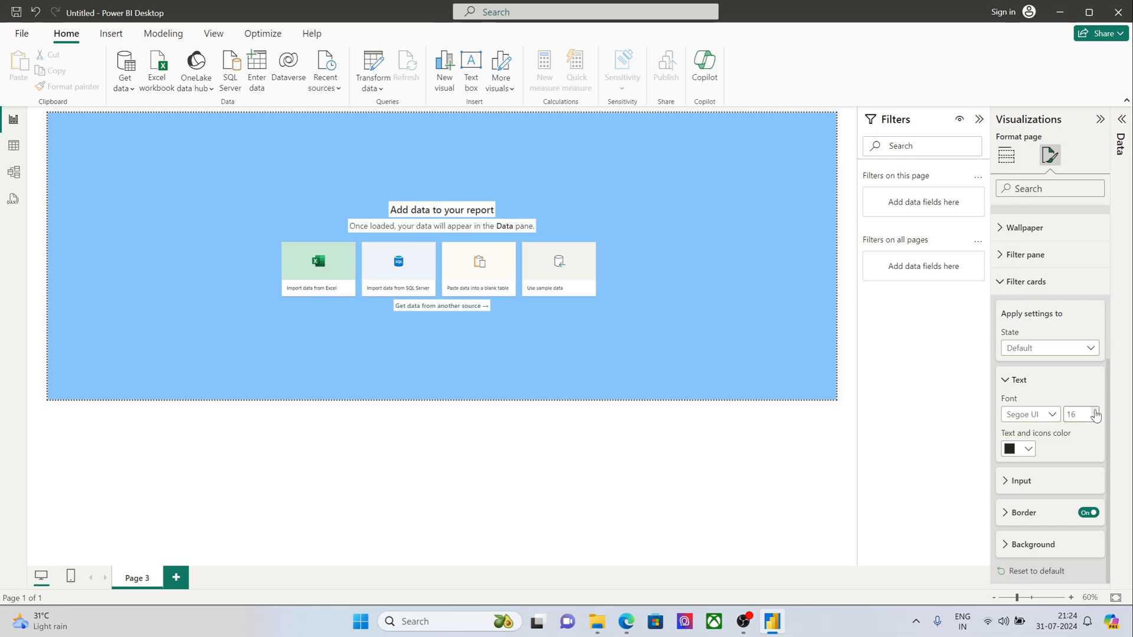
{"action": "left_click", "coordinate": [1009, 161]}
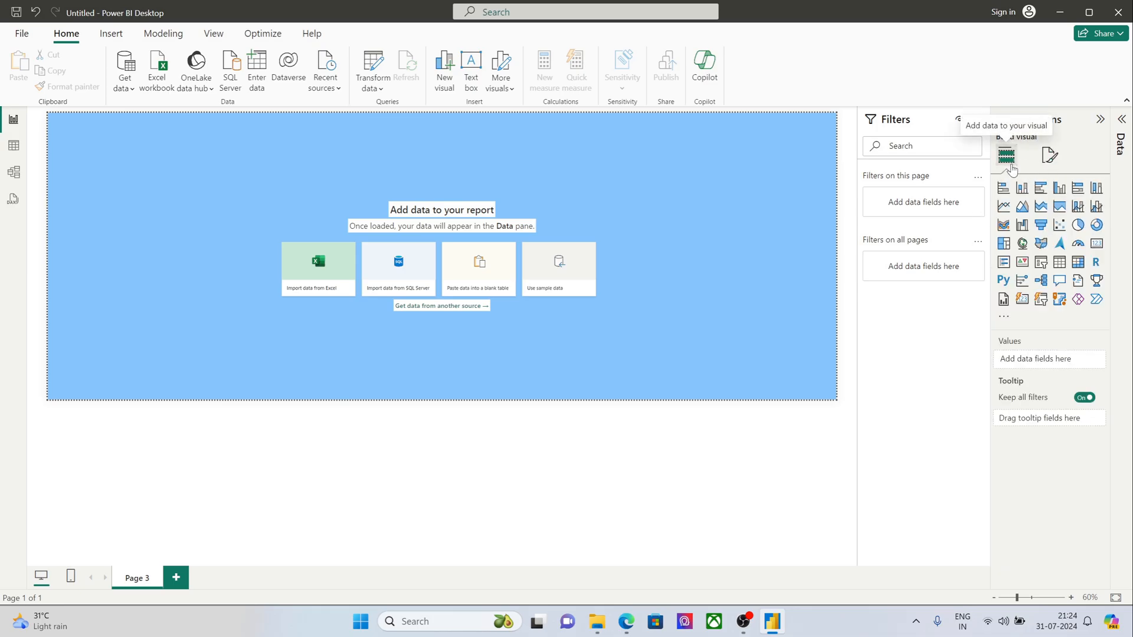
{"action": "left_click", "coordinate": [1050, 156]}
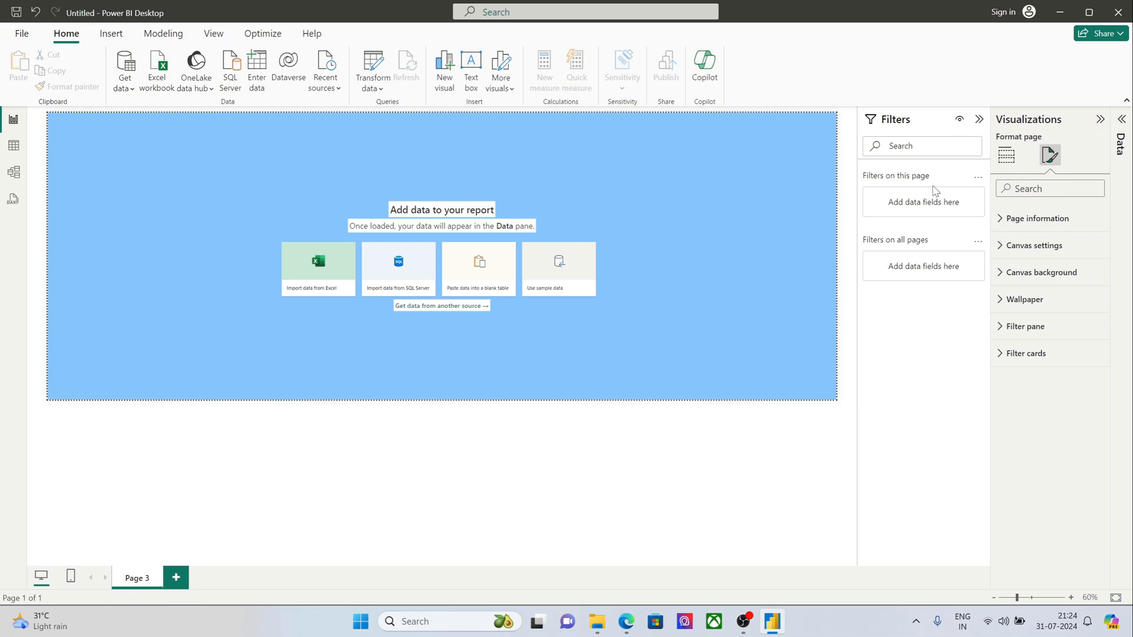
Step: Set the filter cards' text size to 9 for the Default state
{"action": "left_click", "coordinate": [1016, 353]}
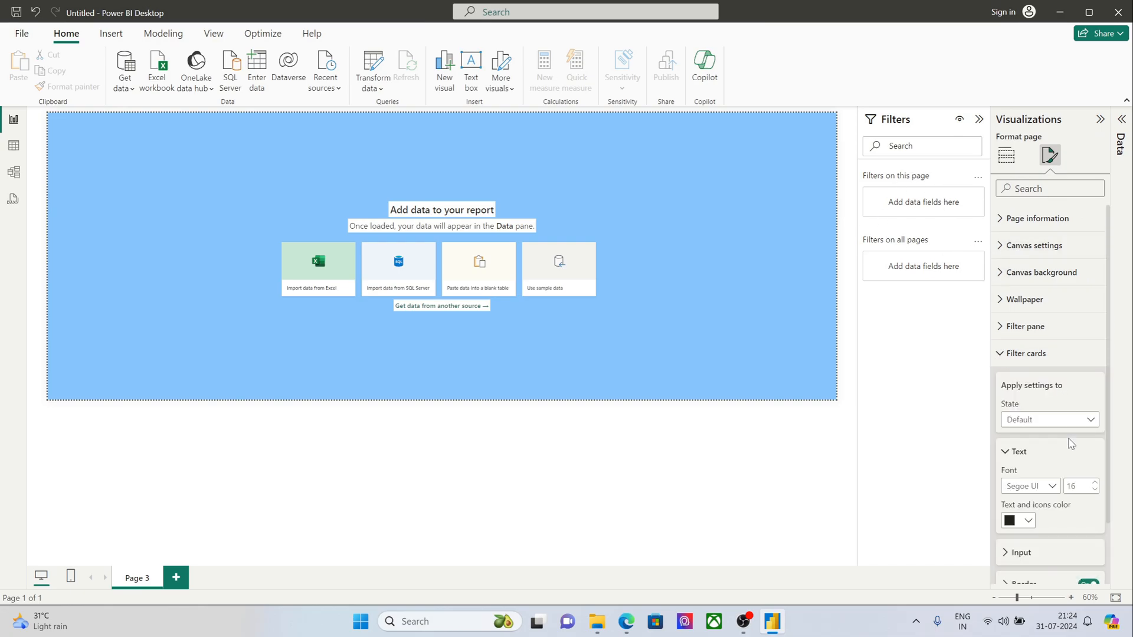
{"action": "scroll", "coordinate": [1071, 444], "scroll_direction": "down", "scroll_amount": 1}
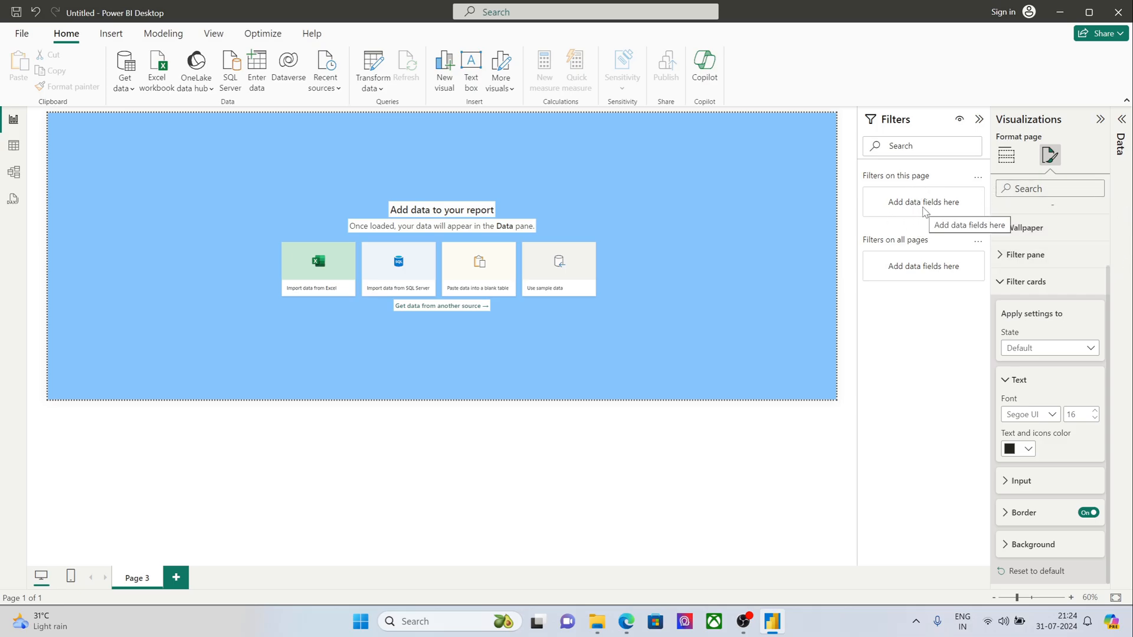
{"action": "left_click", "coordinate": [1095, 418]}
{"action": "left_click", "coordinate": [1095, 418]}
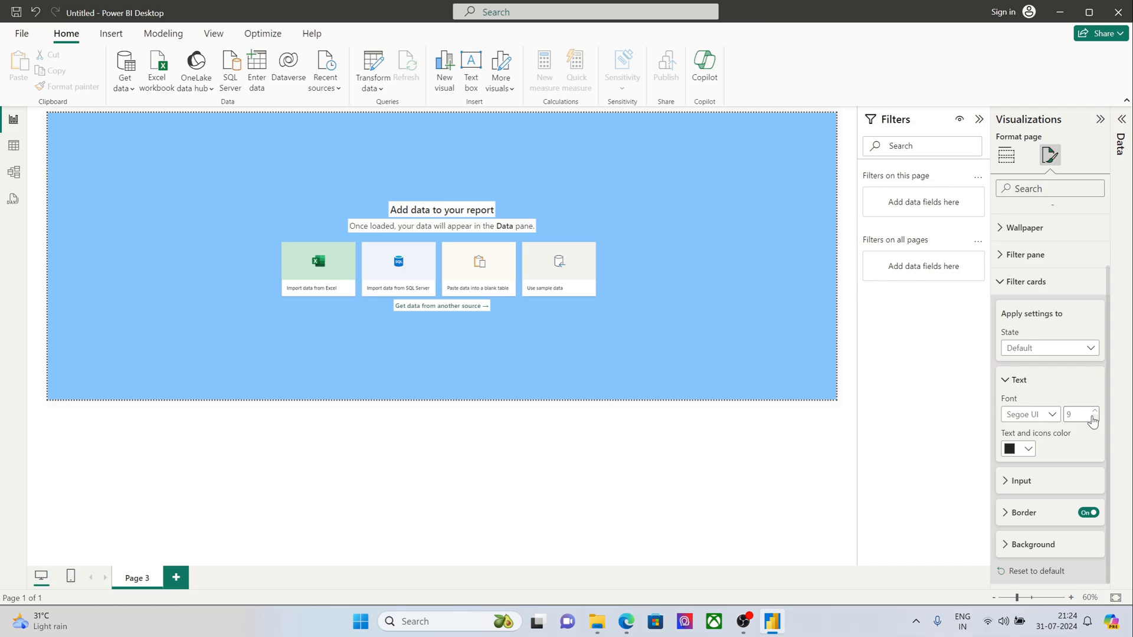
{"action": "left_click", "coordinate": [1014, 286]}
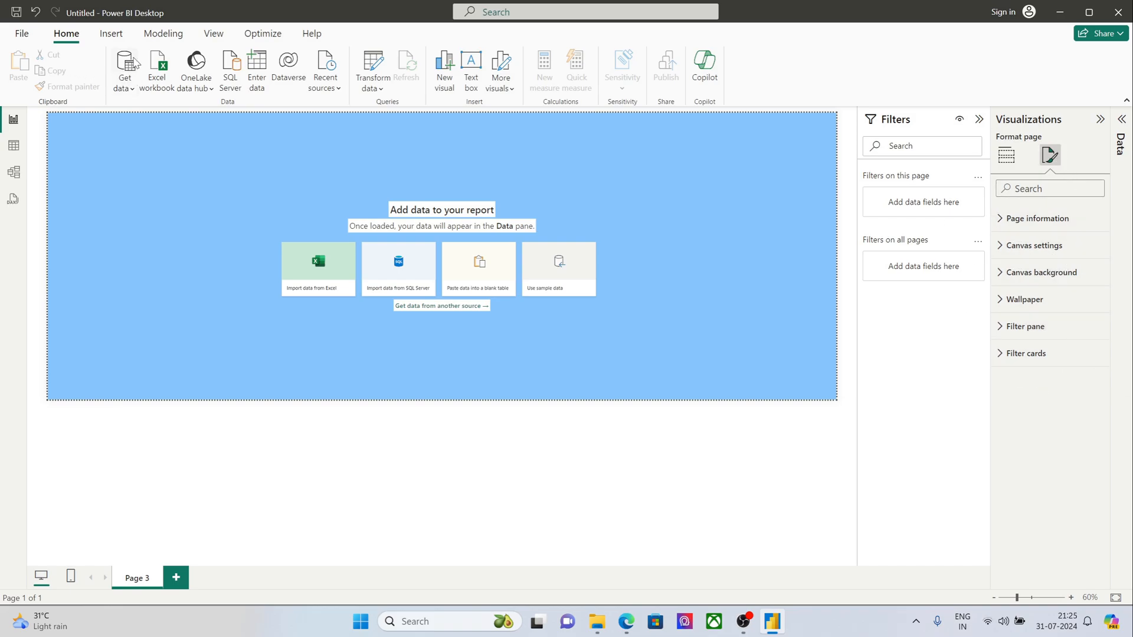
Step: Look through the Insert, Modeling, View, Optimize and Help commands and return to the Home commands
{"action": "left_click", "coordinate": [111, 33]}
{"action": "left_click", "coordinate": [155, 32]}
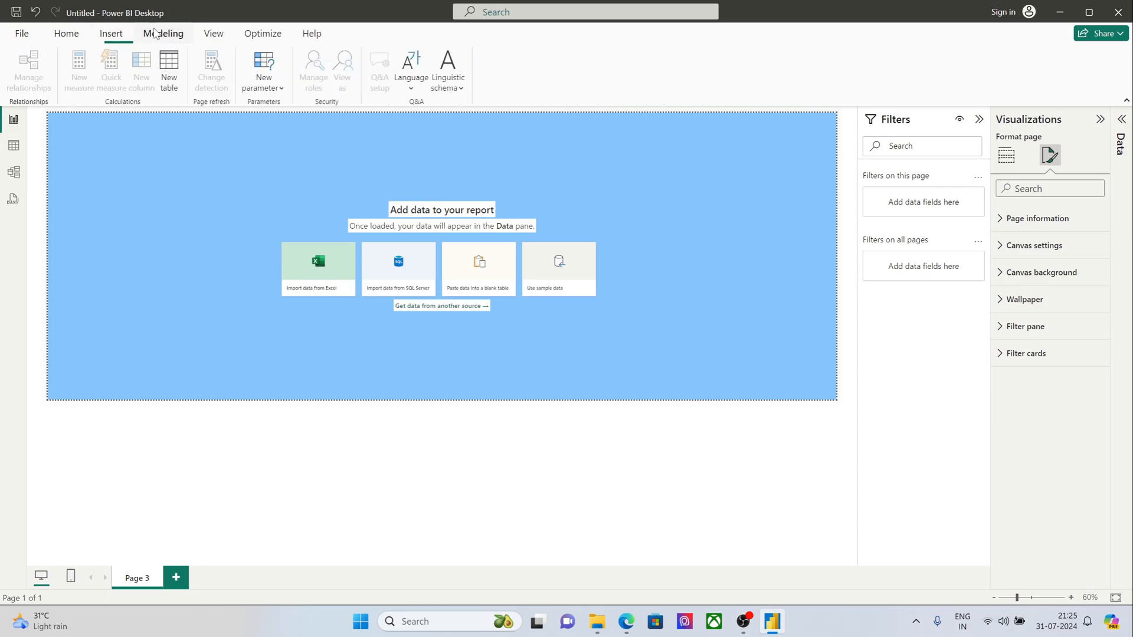
{"action": "left_click", "coordinate": [214, 33]}
{"action": "left_click", "coordinate": [260, 34]}
{"action": "left_click", "coordinate": [306, 34]}
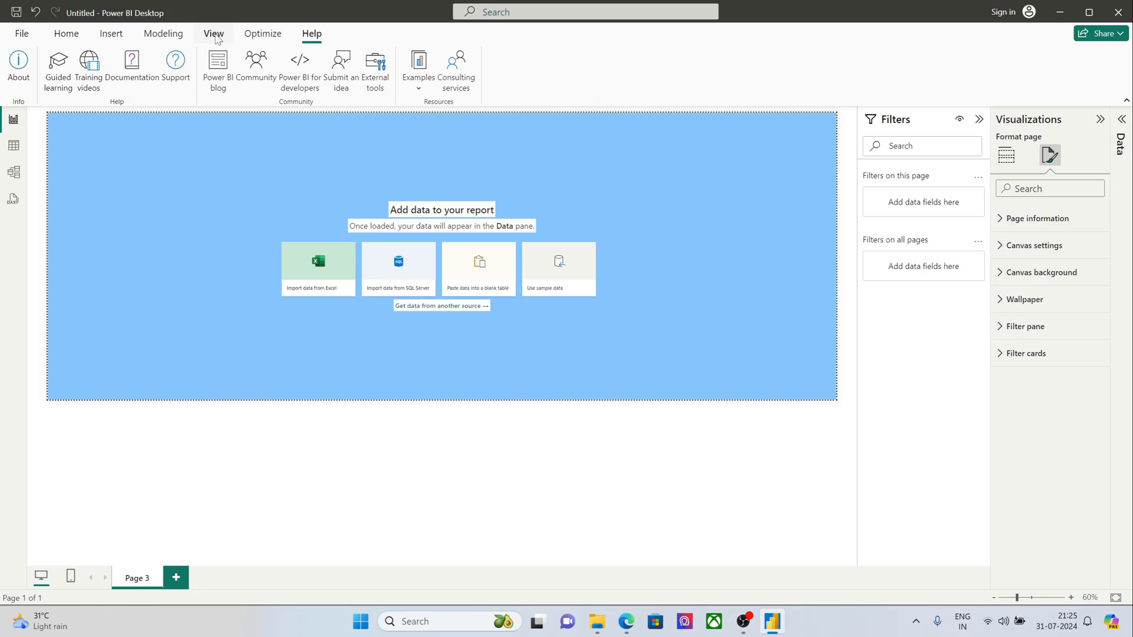
{"action": "left_click", "coordinate": [67, 34]}
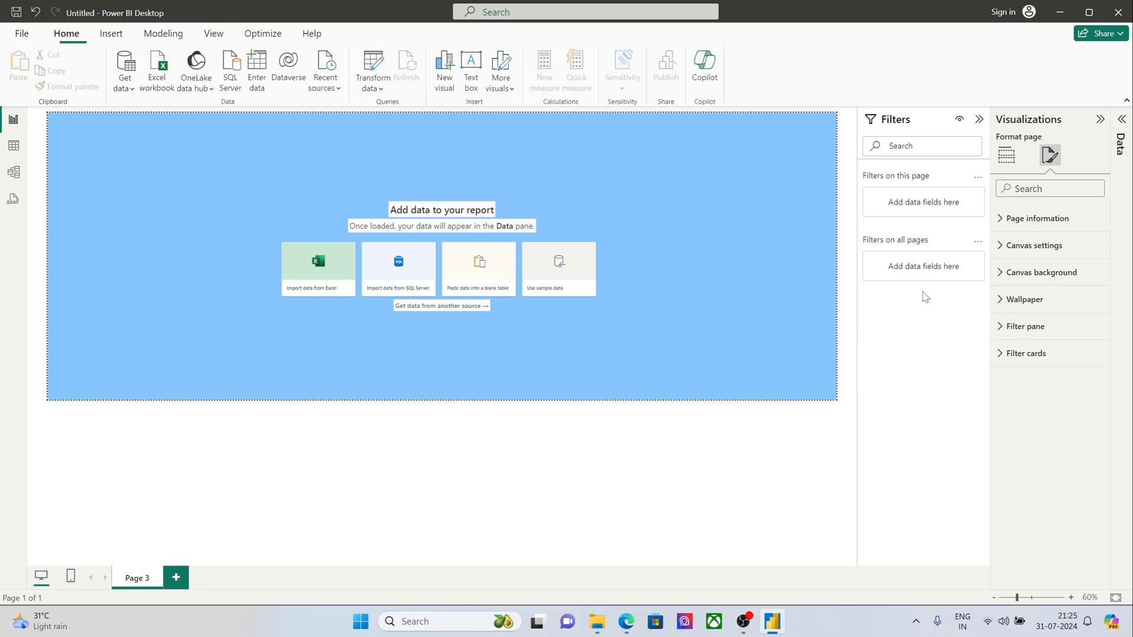
Step: Expand the Data pane, and show the build-visual options with the Filters pane collapsed
{"action": "left_click", "coordinate": [1121, 119]}
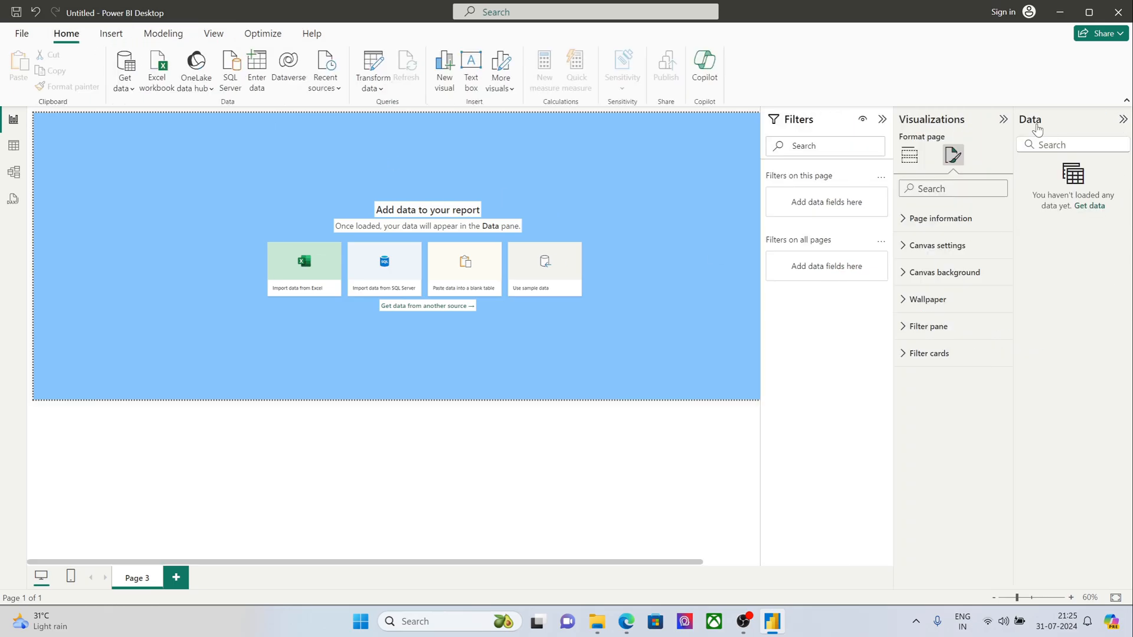
{"action": "left_click", "coordinate": [1004, 120]}
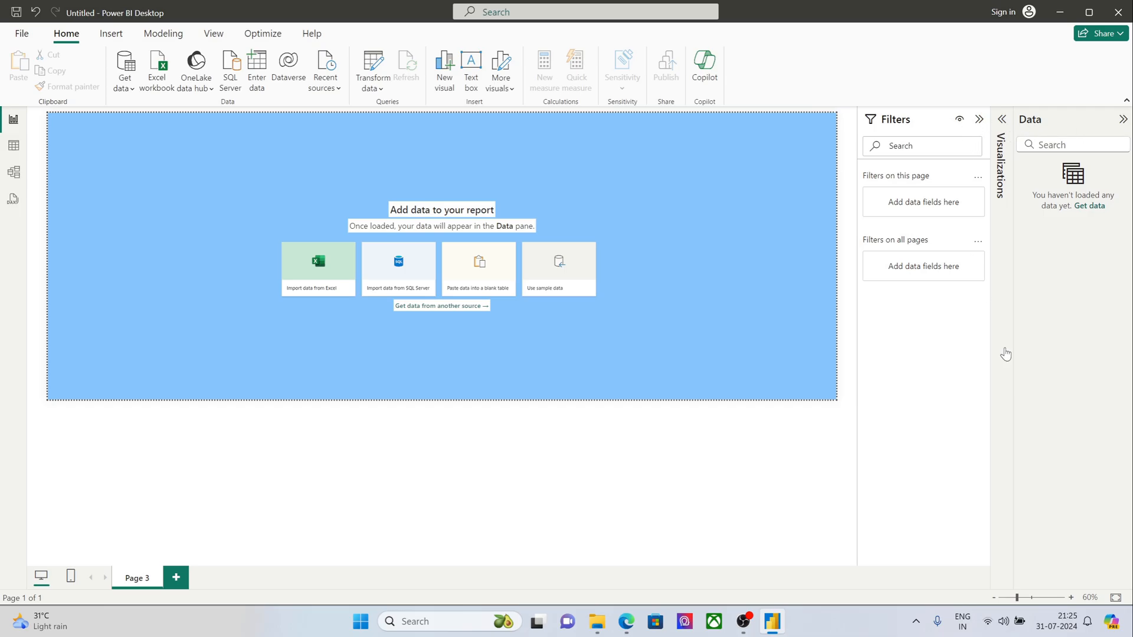
{"action": "left_click", "coordinate": [980, 119]}
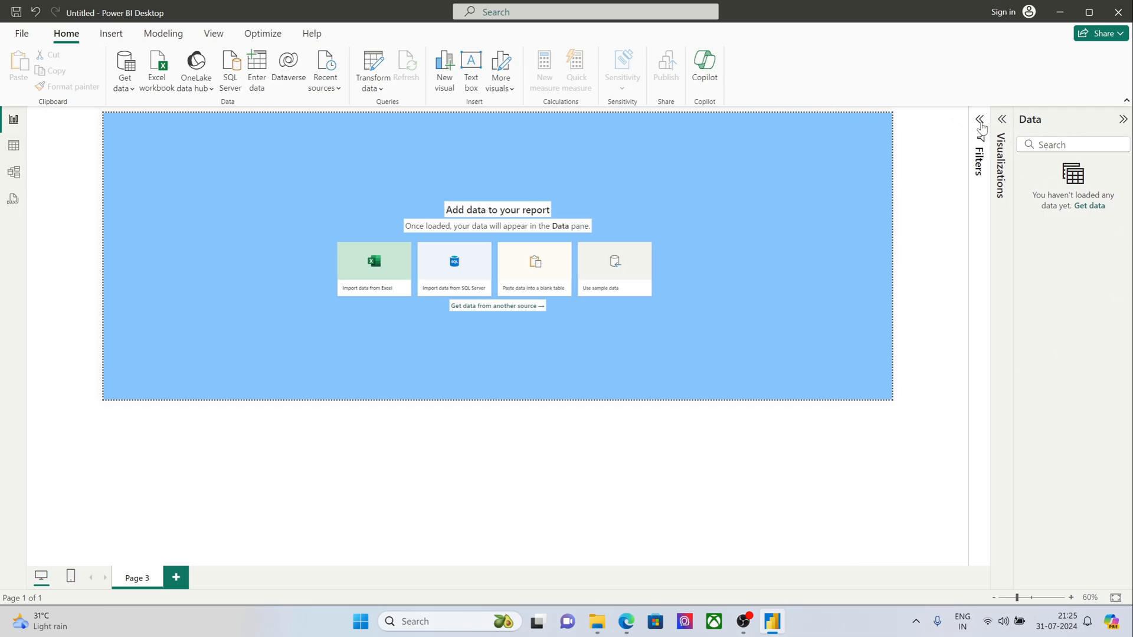
{"action": "left_click", "coordinate": [1001, 119]}
{"action": "left_click", "coordinate": [909, 155]}
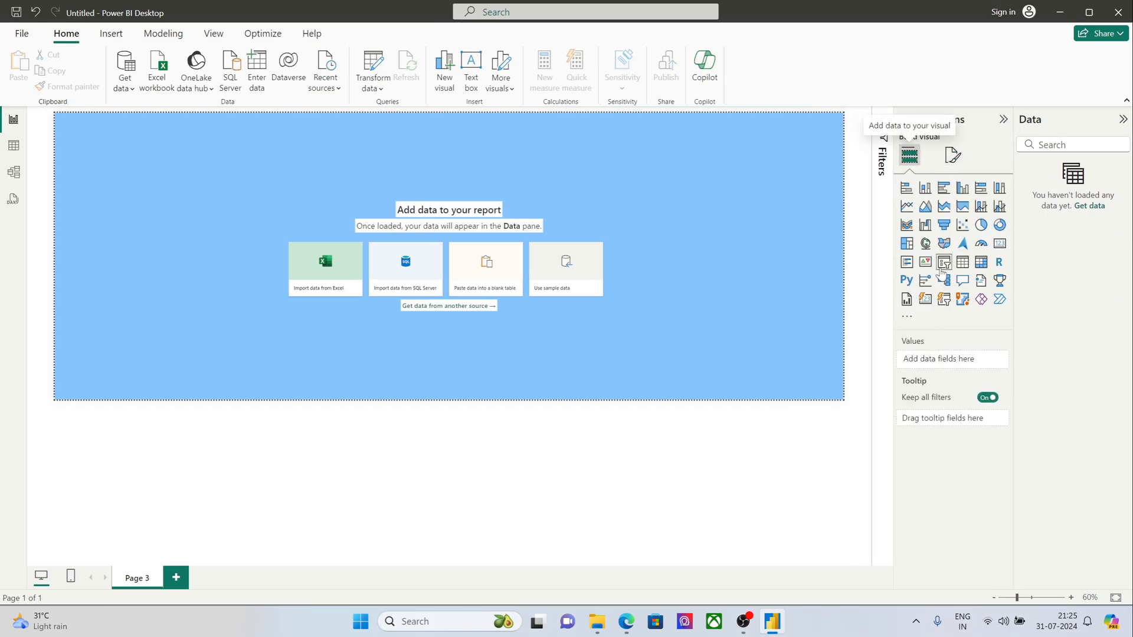